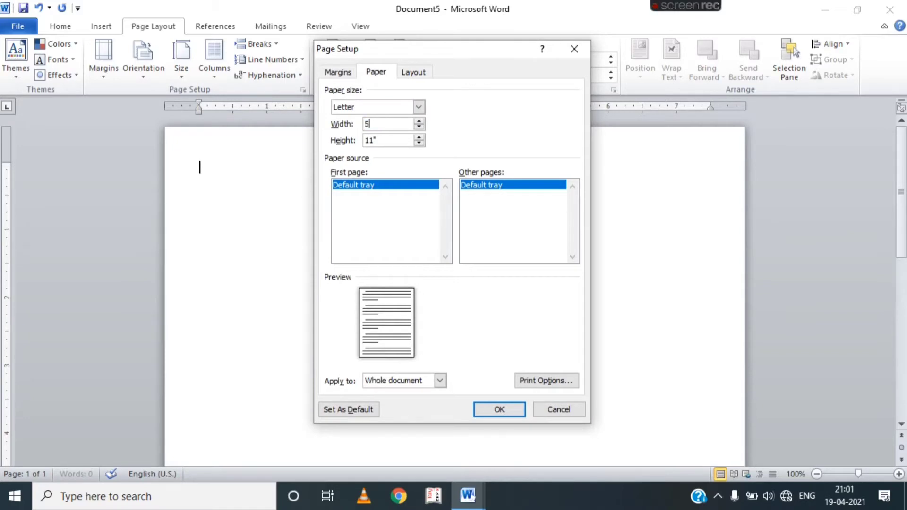
# Apply a custom 5.3 × 7.5 inch page size and zoom in to 130%.
pyautogui.click(388, 141)
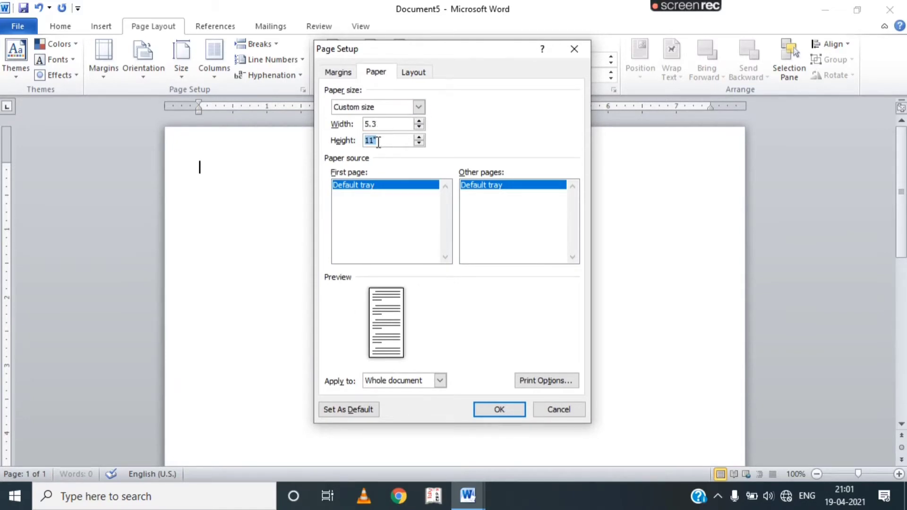
pyautogui.click(492, 408)
pyautogui.click(899, 474)
pyautogui.click(898, 474)
pyautogui.click(899, 474)
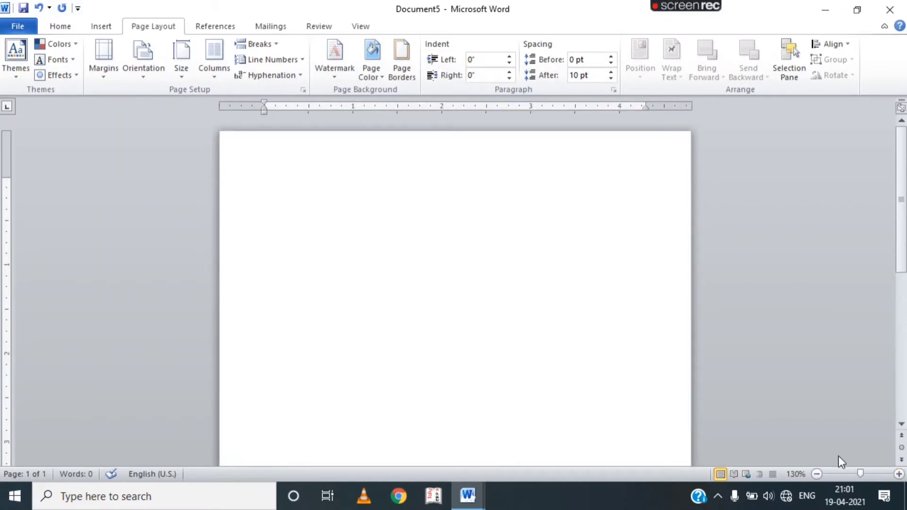
# Shrink the top margin and add a bold, right-aligned dotted 'Date....' line.
pyautogui.click(69, 28)
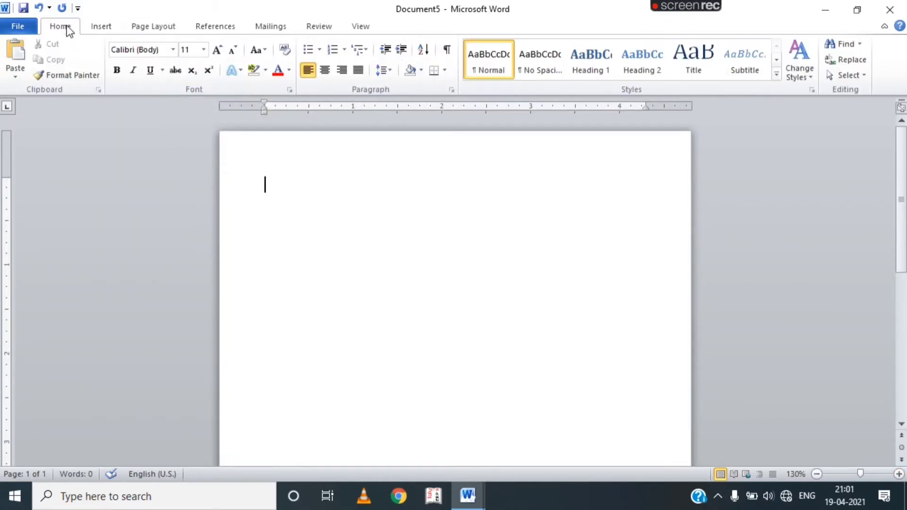
pyautogui.moveTo(7, 175); pyautogui.dragTo(6, 142)
pyautogui.click(350, 74)
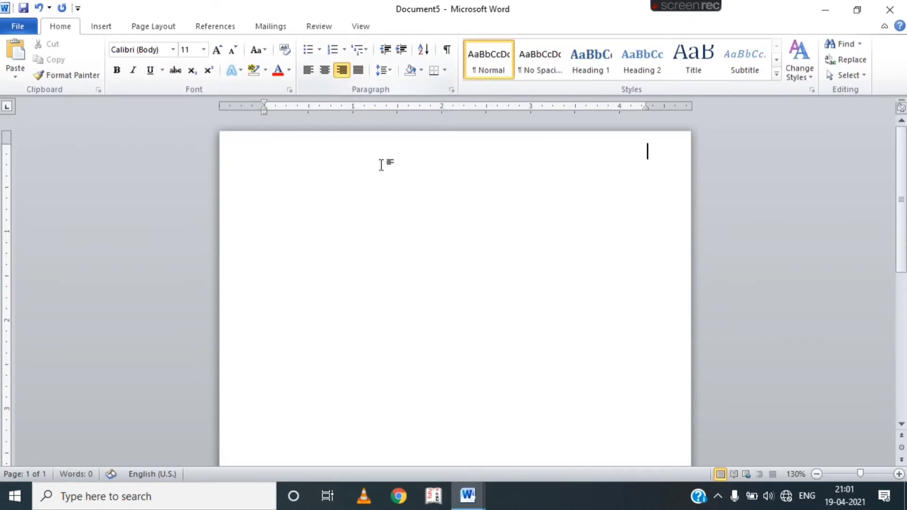
pyautogui.write('Date')
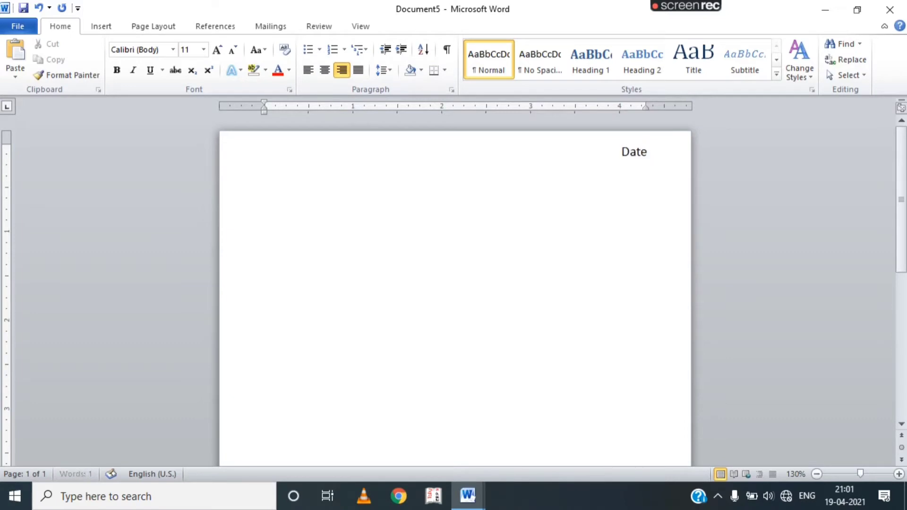
pyautogui.hotkey('ctrl', 'a')
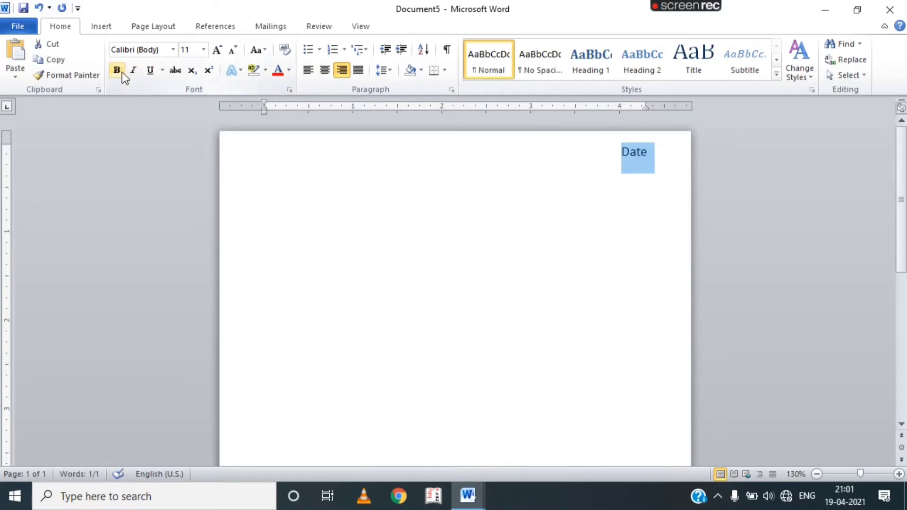
pyautogui.click(122, 72)
pyautogui.click(654, 156)
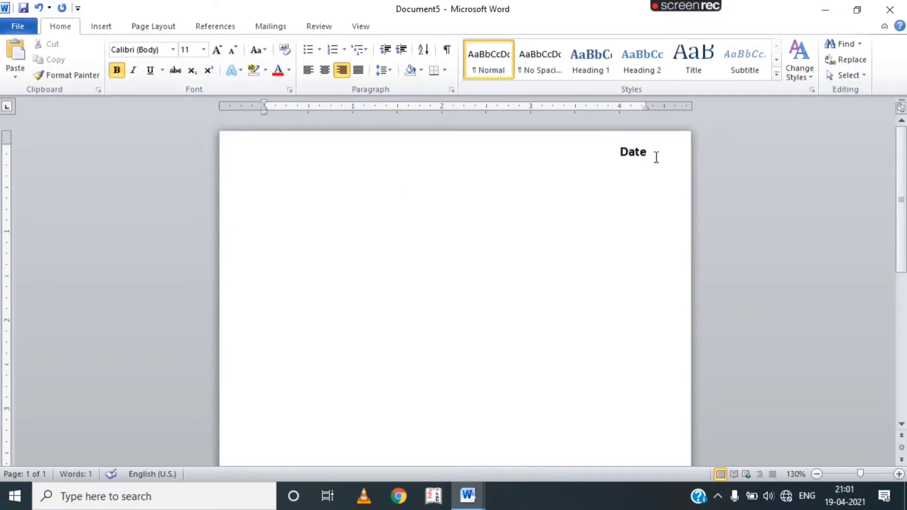
pyautogui.write('...............................')
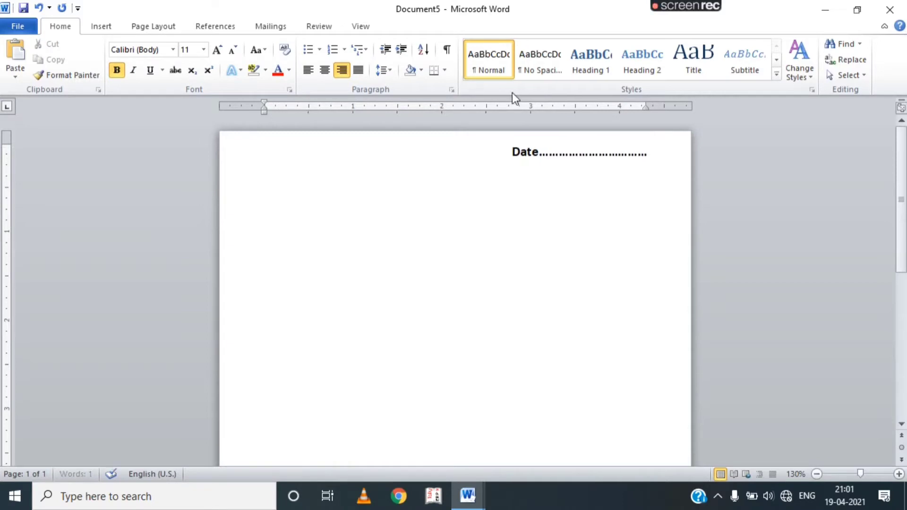
pyautogui.press('Return')
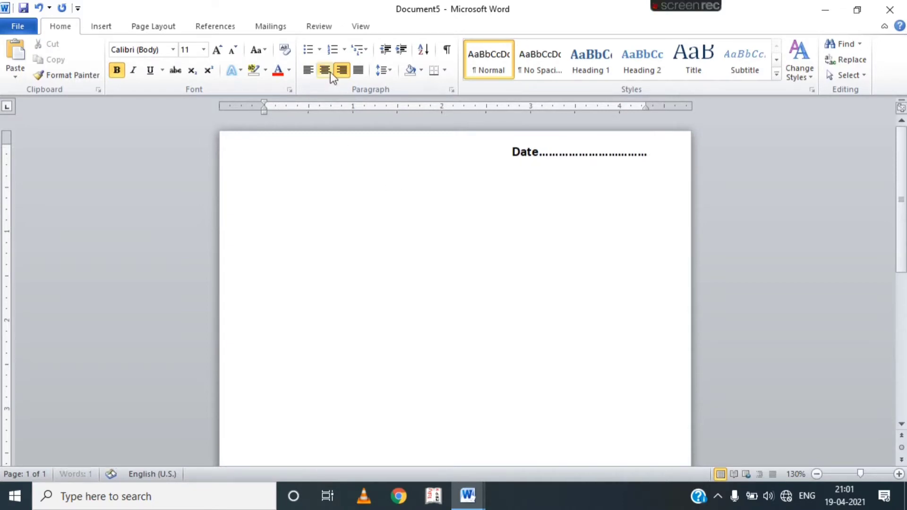
# Add a centred, enlarged 'KHAU GALI CENTRE' heading with 'CASH-BILL' on the line below.
pyautogui.click(330, 73)
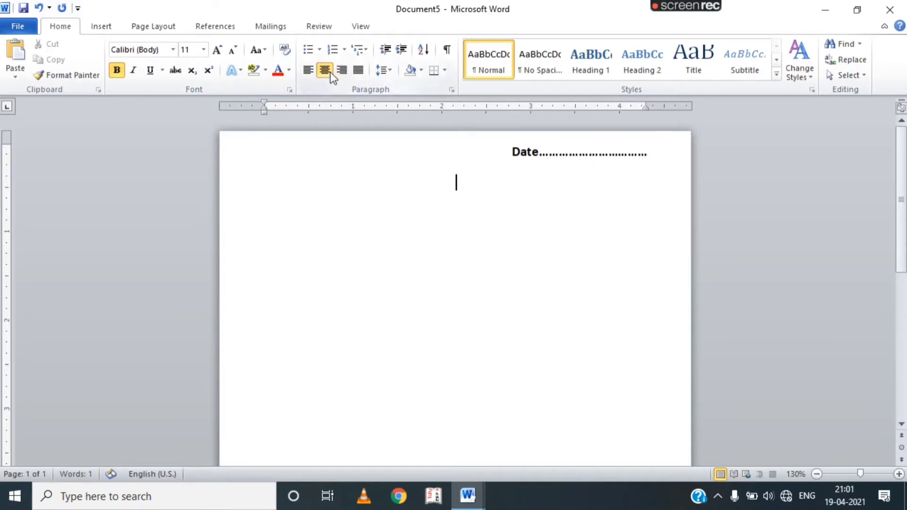
pyautogui.click(217, 50)
pyautogui.click(217, 50)
pyautogui.write('K')
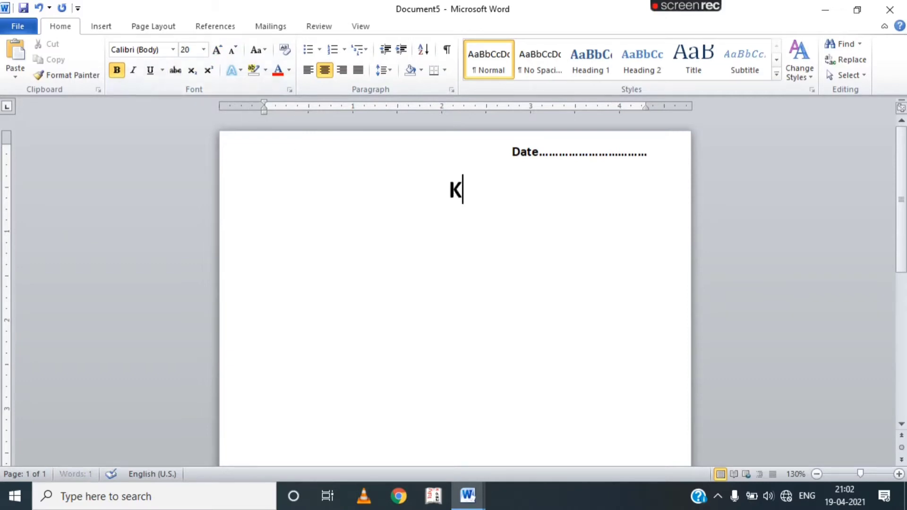
pyautogui.write('HAU GALI')
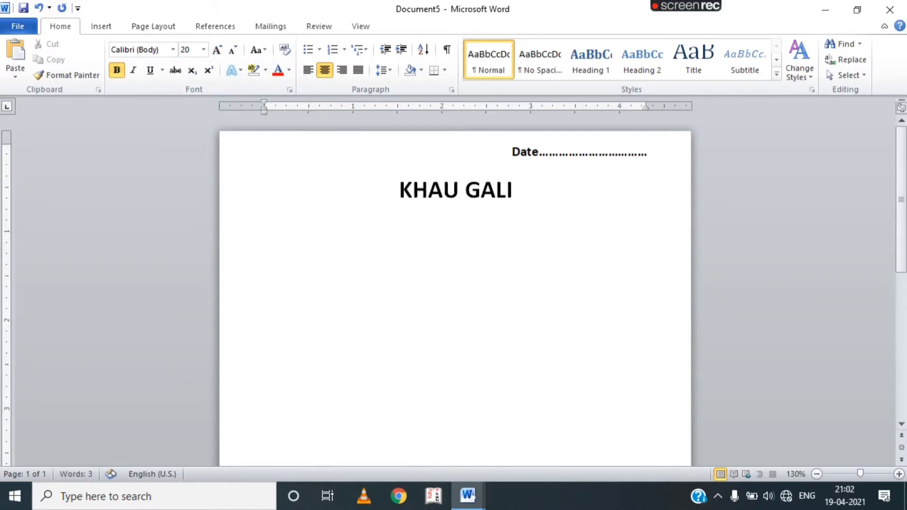
pyautogui.write(' CENTRE')
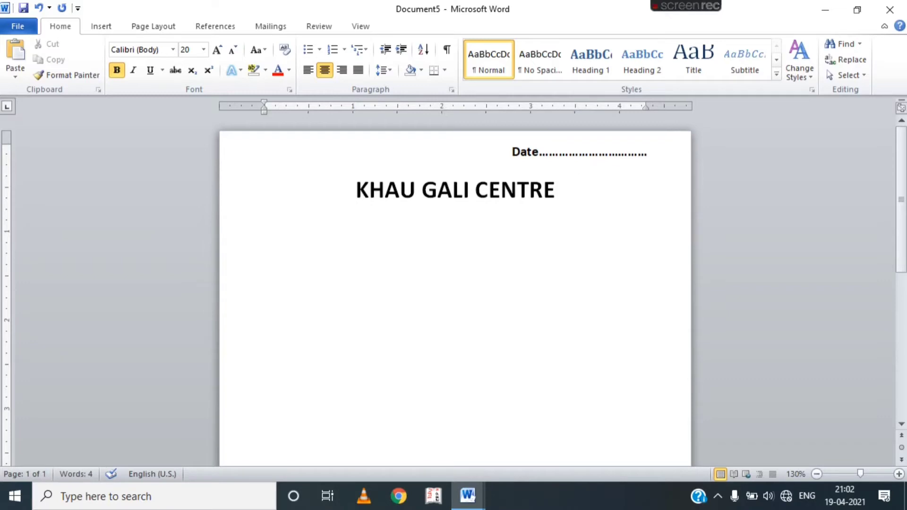
pyautogui.press('Return')
pyautogui.press('Return')
pyautogui.write('CASH-BILL')
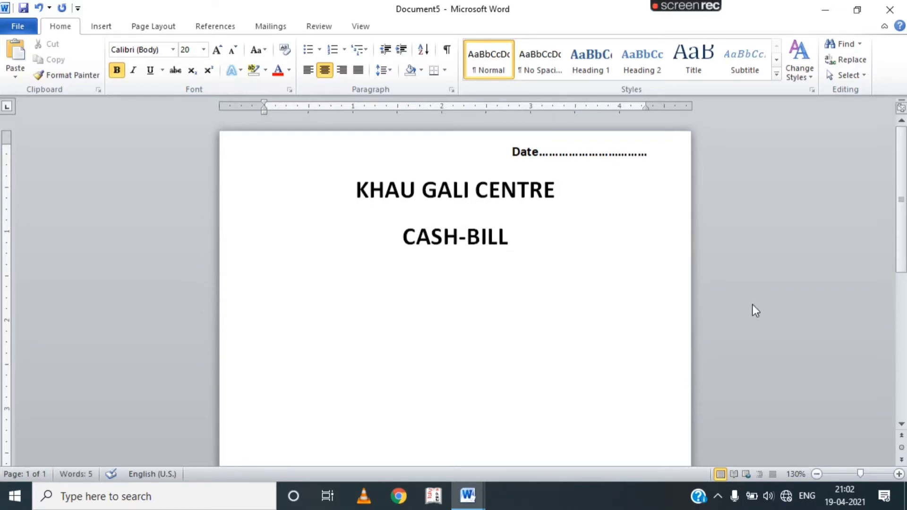
# Underline 'CASH-BILL' and reduce it to 14 pt.
pyautogui.tripleClick(526, 241)
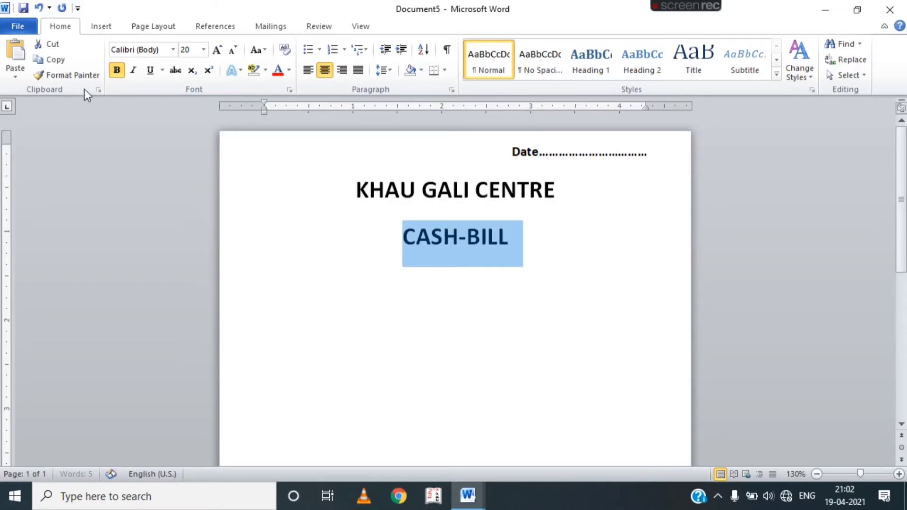
pyautogui.click(152, 71)
pyautogui.click(232, 51)
pyautogui.click(232, 51)
pyautogui.click(232, 51)
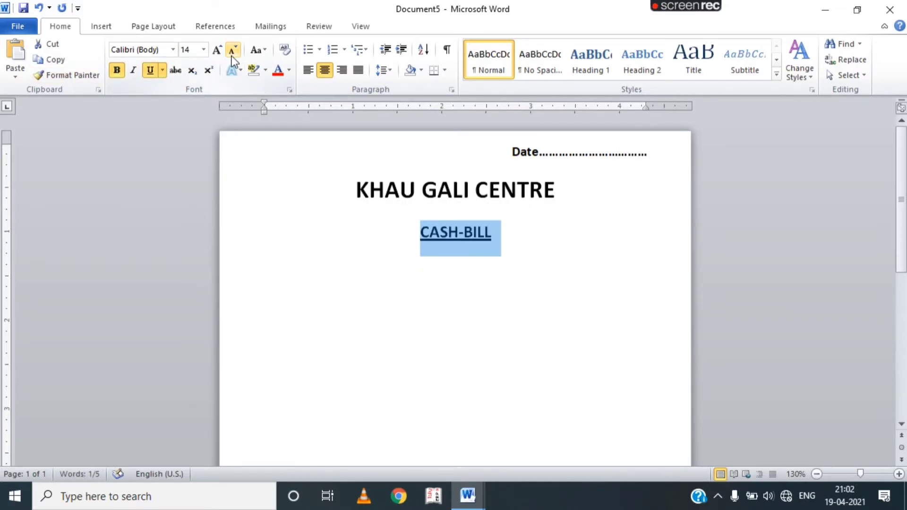
# Give the title lines single (1.0) line spacing with no space after paragraphs.
pyautogui.moveTo(441, 261); pyautogui.dragTo(212, 126)
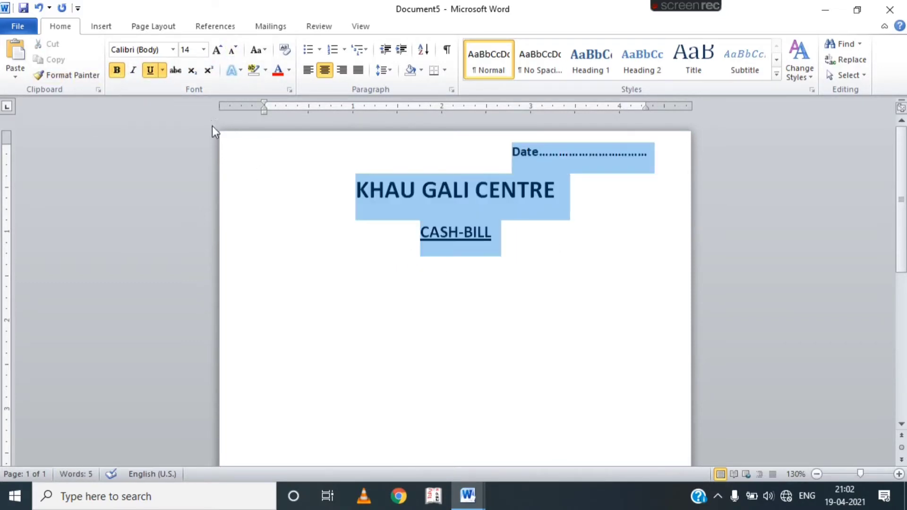
pyautogui.click(384, 71)
pyautogui.click(392, 88)
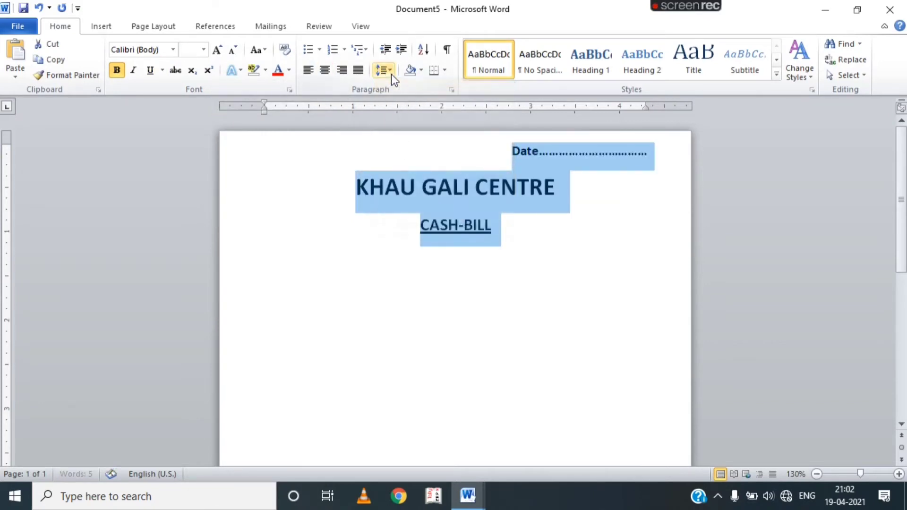
pyautogui.click(385, 71)
pyautogui.click(438, 226)
pyautogui.click(447, 267)
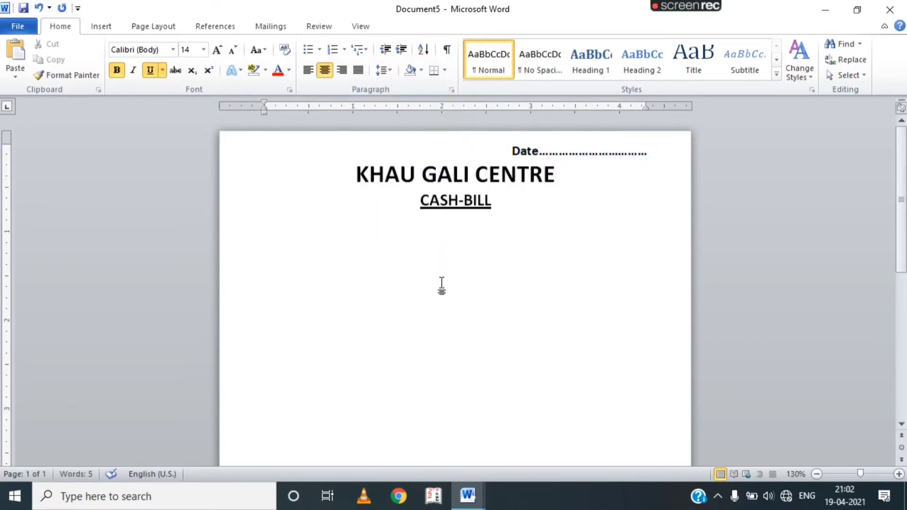
pyautogui.click(94, 28)
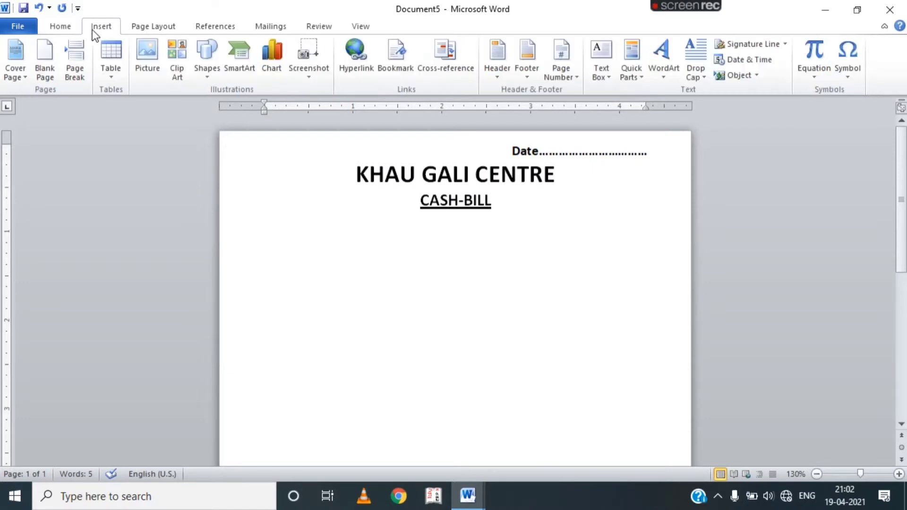
# Draw a text box right of CASH-BILL, stretching it toward the page's right edge.
pyautogui.click(202, 59)
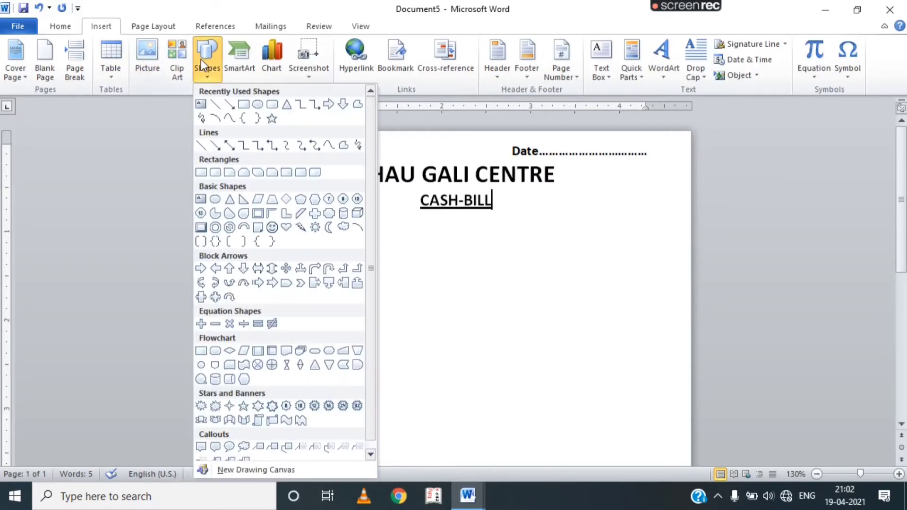
pyautogui.click(201, 105)
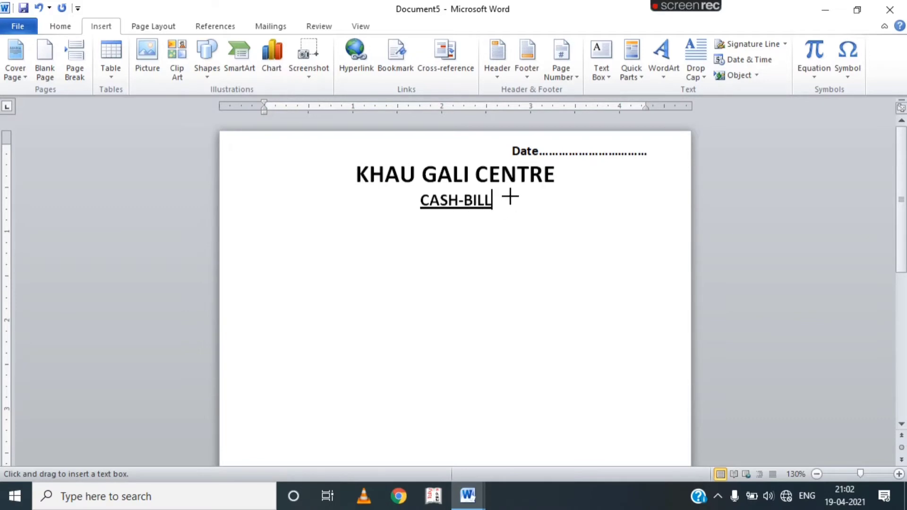
pyautogui.moveTo(510, 197)
pyautogui.mouseDown()
pyautogui.moveTo(618, 263)
pyautogui.moveTo(683, 259)
pyautogui.mouseUp()
pyautogui.moveTo(544, 197)
pyautogui.mouseDown()
pyautogui.moveTo(512, 193)
pyautogui.moveTo(530, 189)
pyautogui.mouseUp()
pyautogui.click(899, 474)
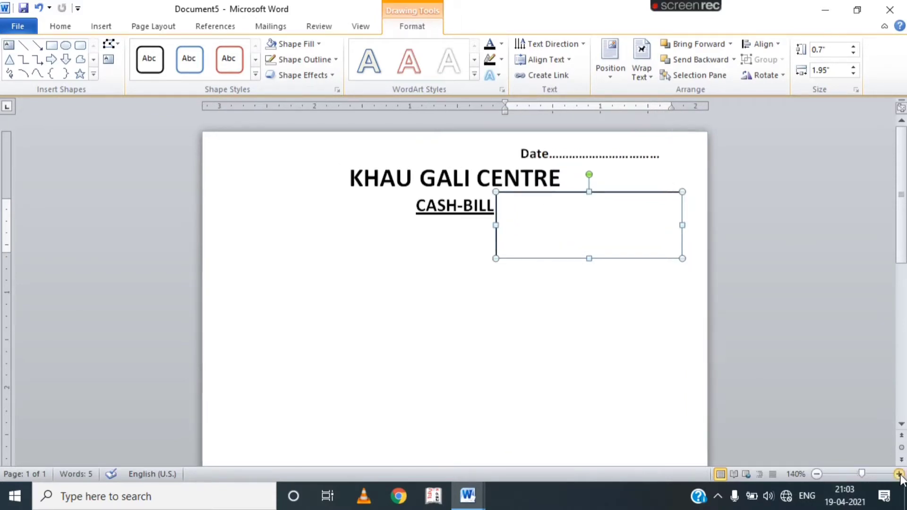
pyautogui.moveTo(682, 258); pyautogui.dragTo(706, 273)
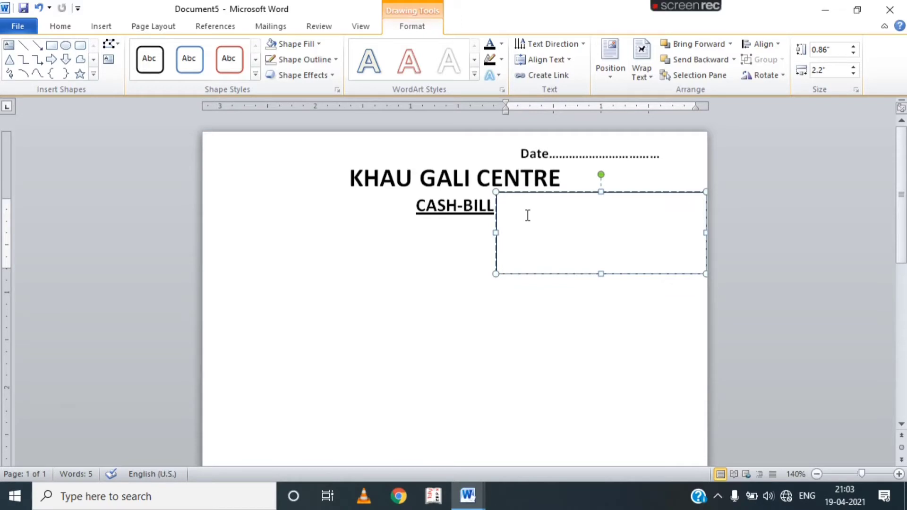
# Set the text box font to 9 pt and type the shop's address.
pyautogui.click(62, 31)
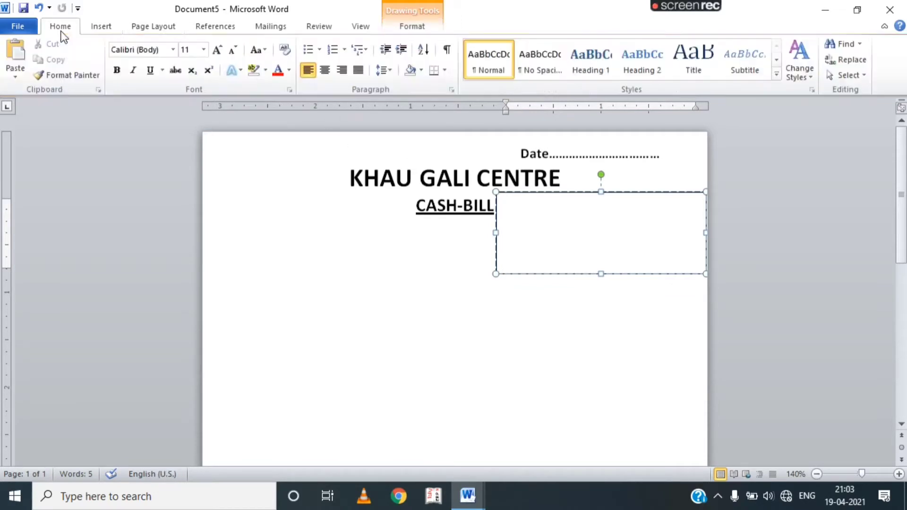
pyautogui.click(230, 51)
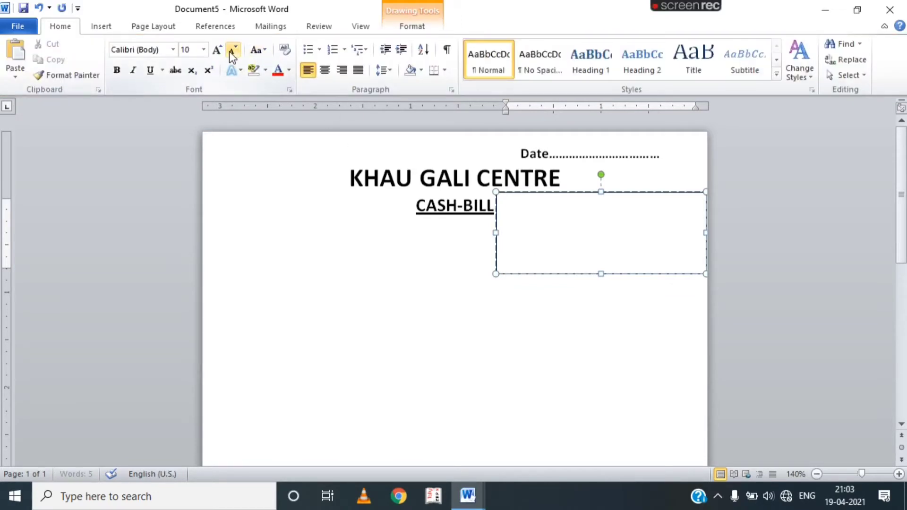
pyautogui.click(229, 51)
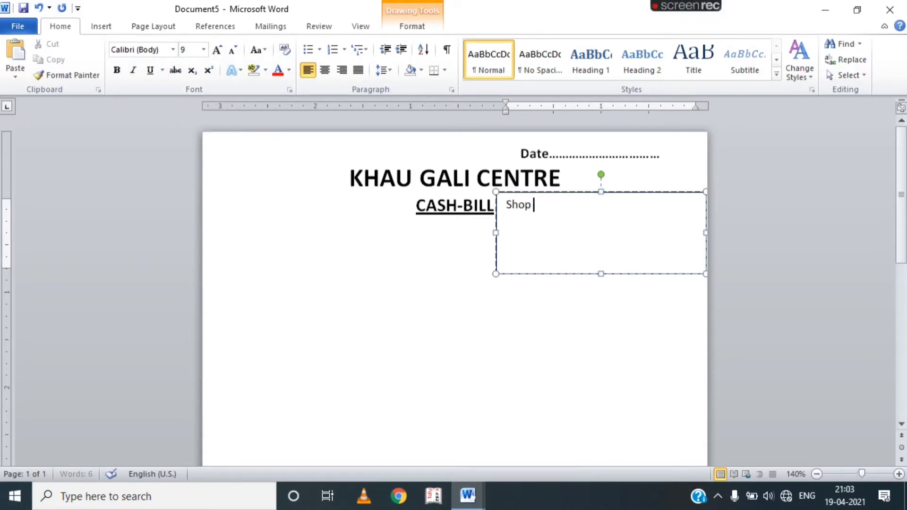
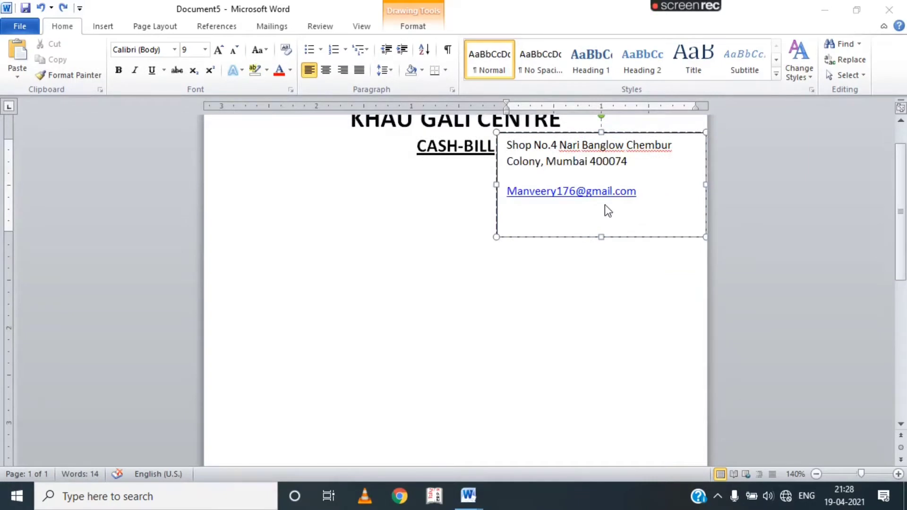
# Add the shop's two phone numbers and remove space after the box's paragraphs.
pyautogui.click(527, 231)
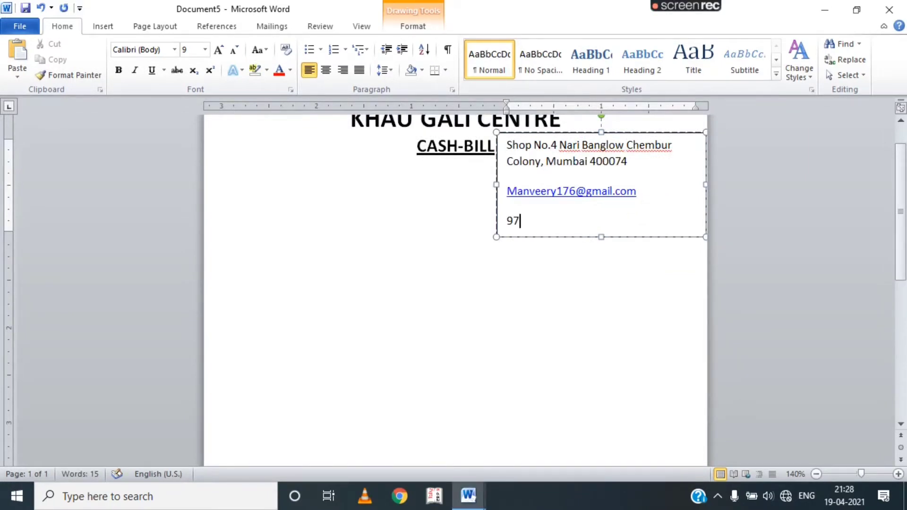
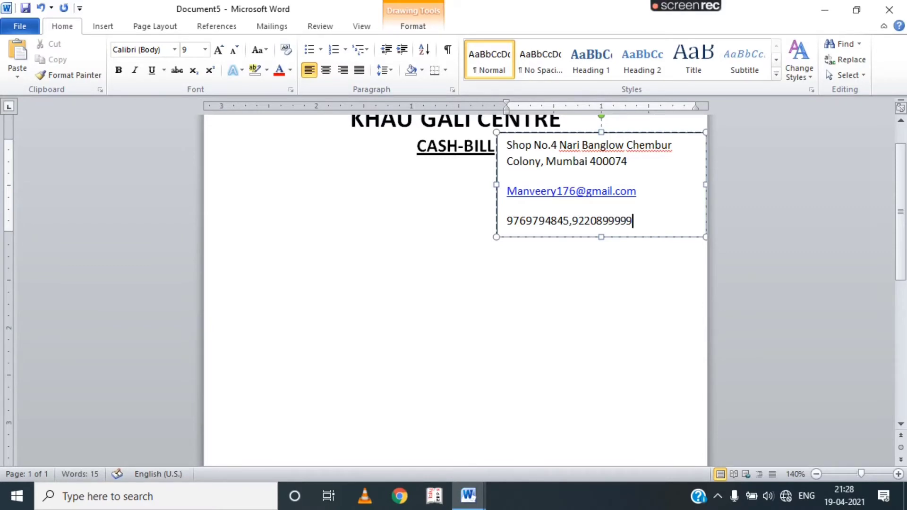
pyautogui.moveTo(635, 222); pyautogui.dragTo(506, 146)
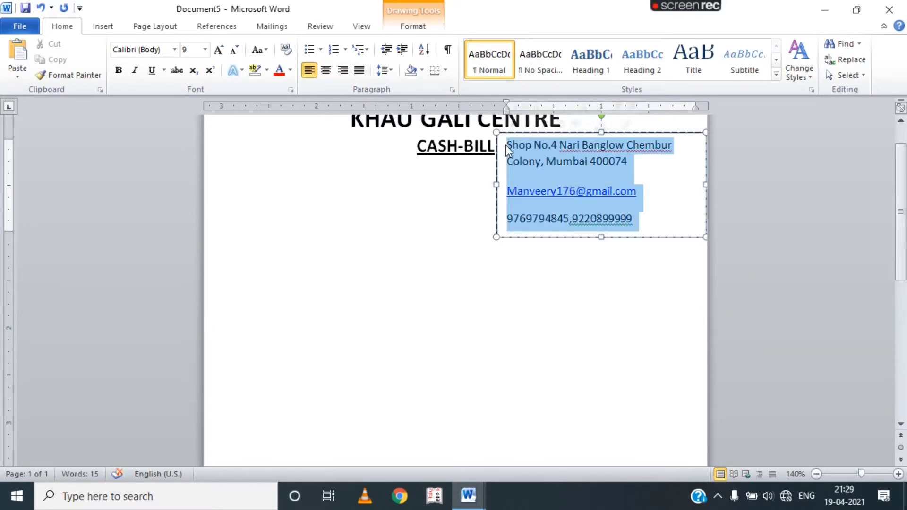
pyautogui.click(392, 72)
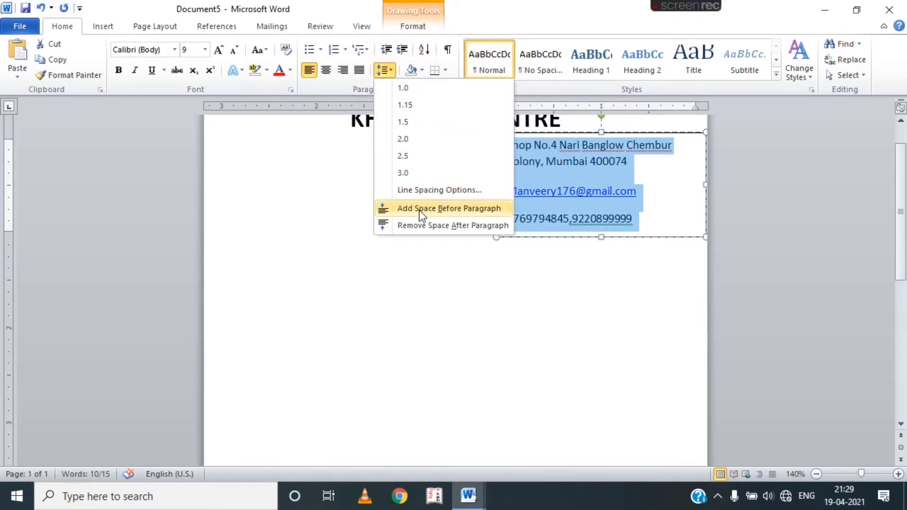
pyautogui.click(422, 224)
# Put the phone numbers on their own line and shorten the text box to fit.
pyautogui.click(653, 210)
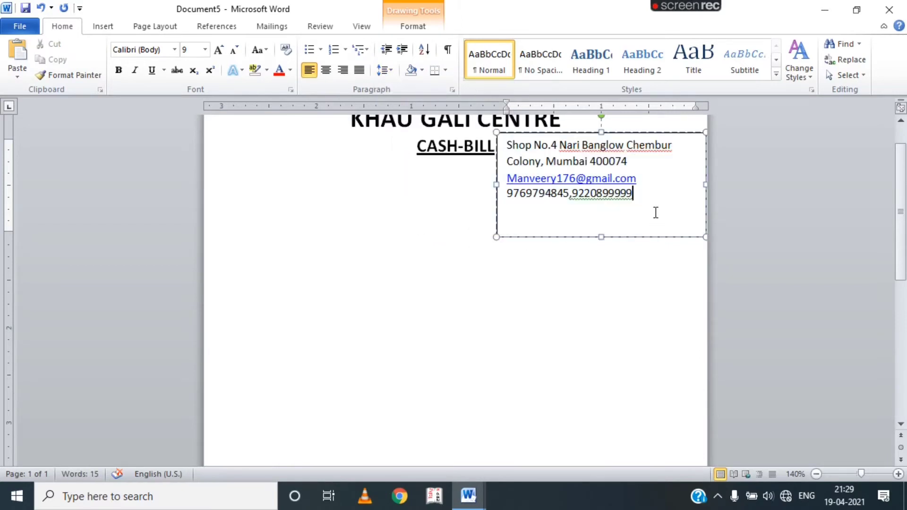
pyautogui.press('Return')
pyautogui.moveTo(601, 237); pyautogui.dragTo(601, 219)
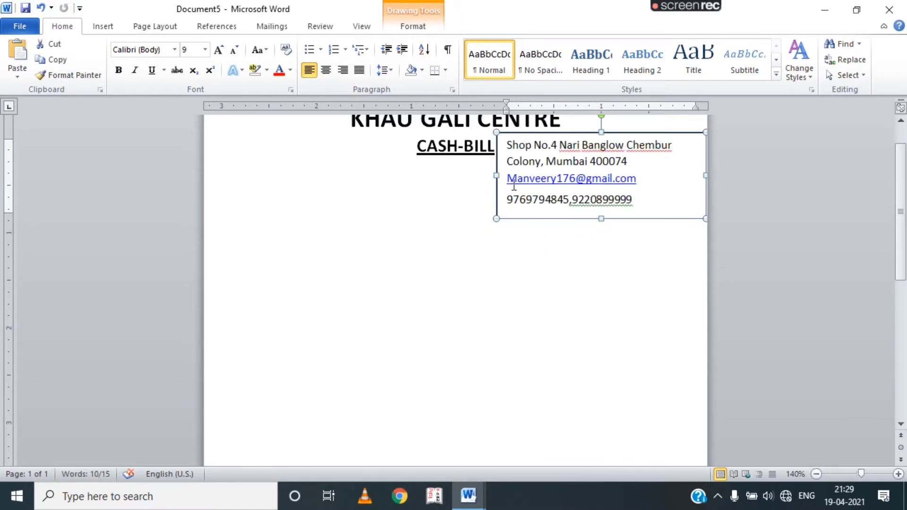
# Set the contact text box to No Outline, then browse for a picture to insert.
pyautogui.click(424, 28)
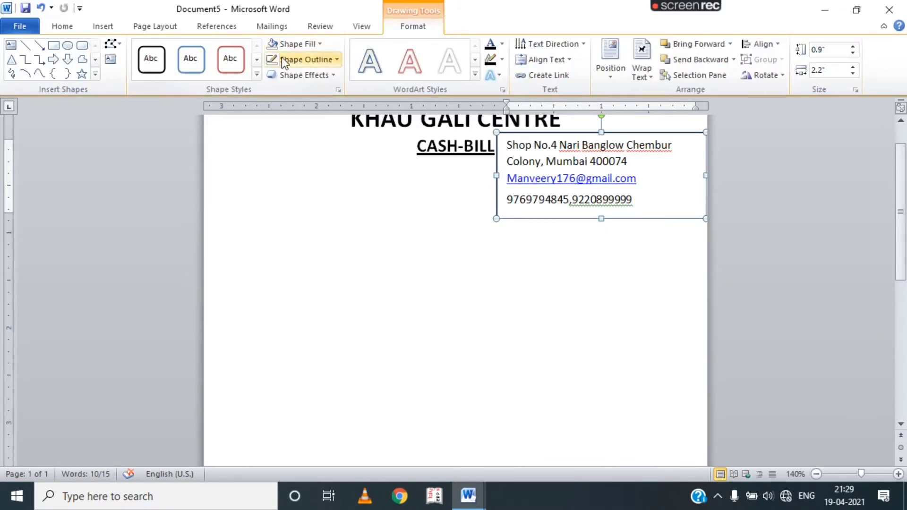
pyautogui.click(311, 60)
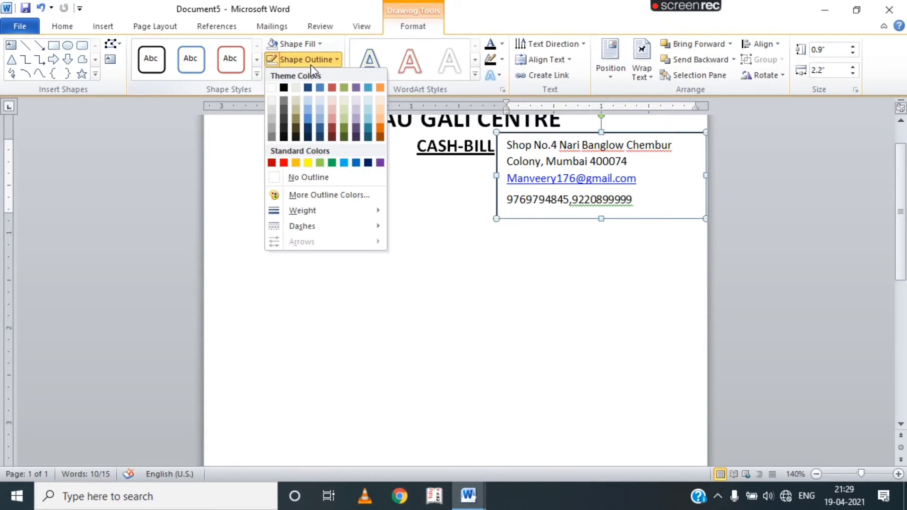
pyautogui.click(316, 175)
pyautogui.click(586, 295)
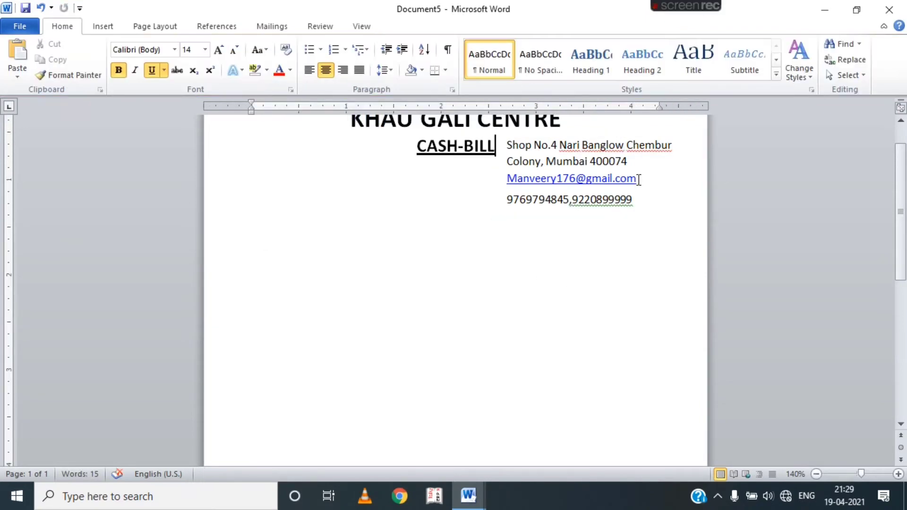
pyautogui.click(103, 28)
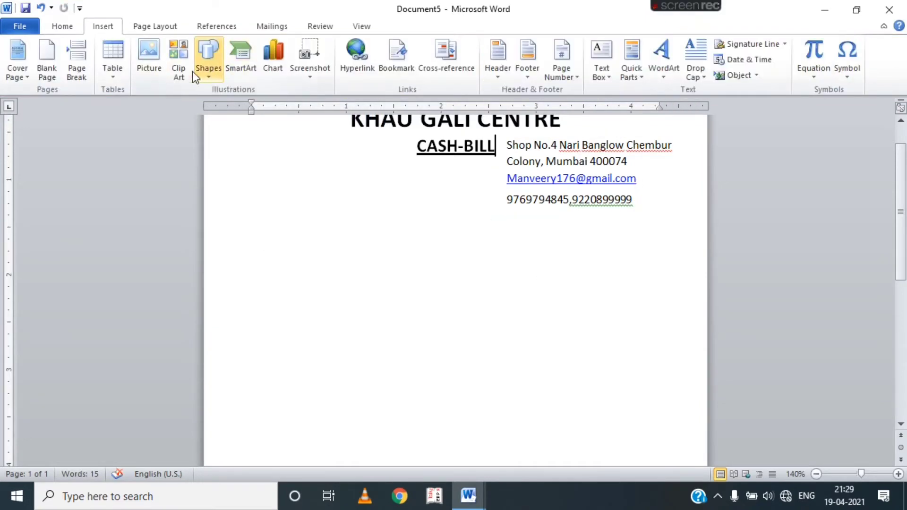
pyautogui.click(154, 66)
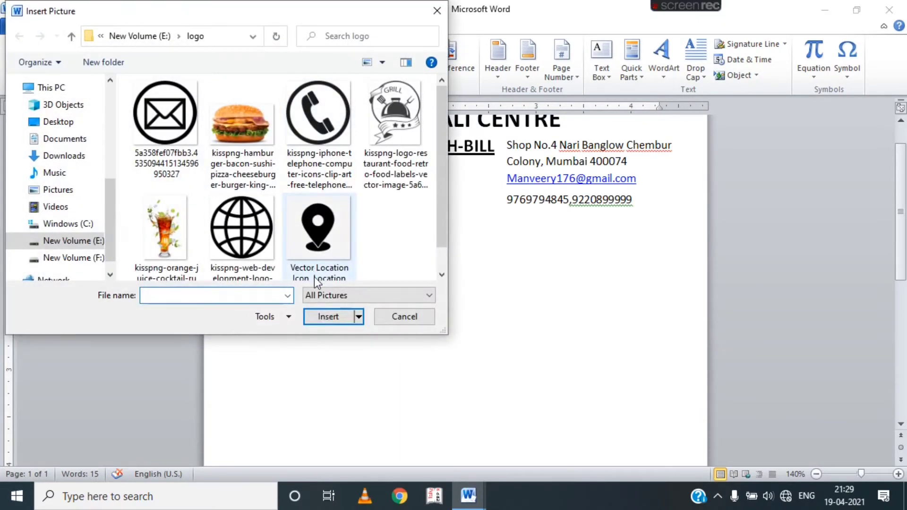
# Insert the location-pin icon in front of text, shrunk to about 0.23 inch beside the address.
pyautogui.click(310, 218)
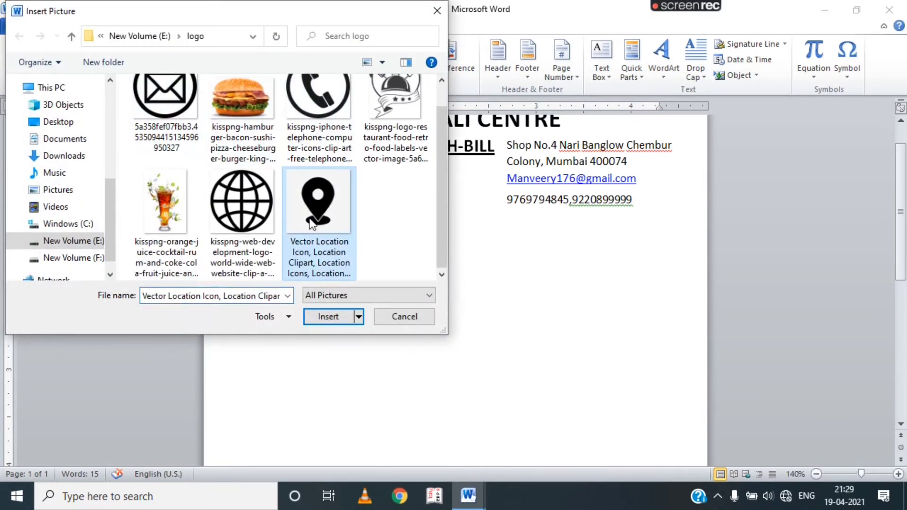
pyautogui.click(333, 317)
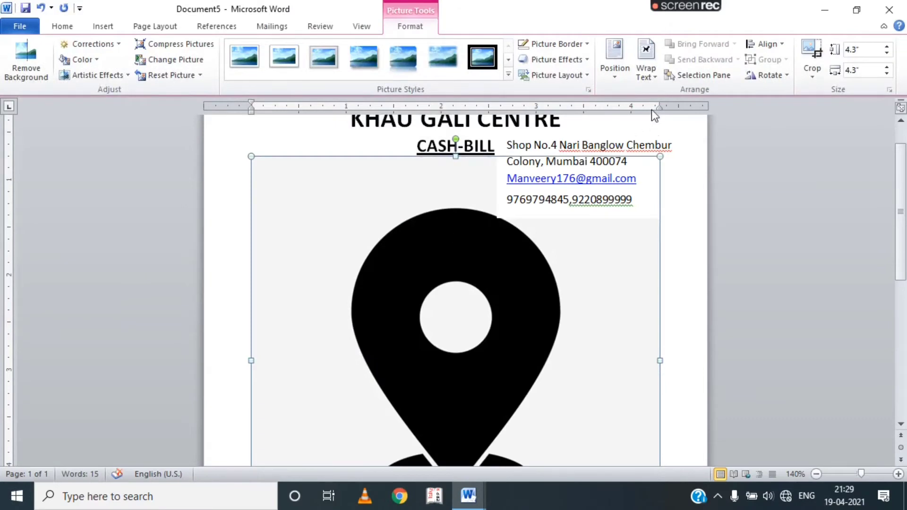
pyautogui.click(645, 71)
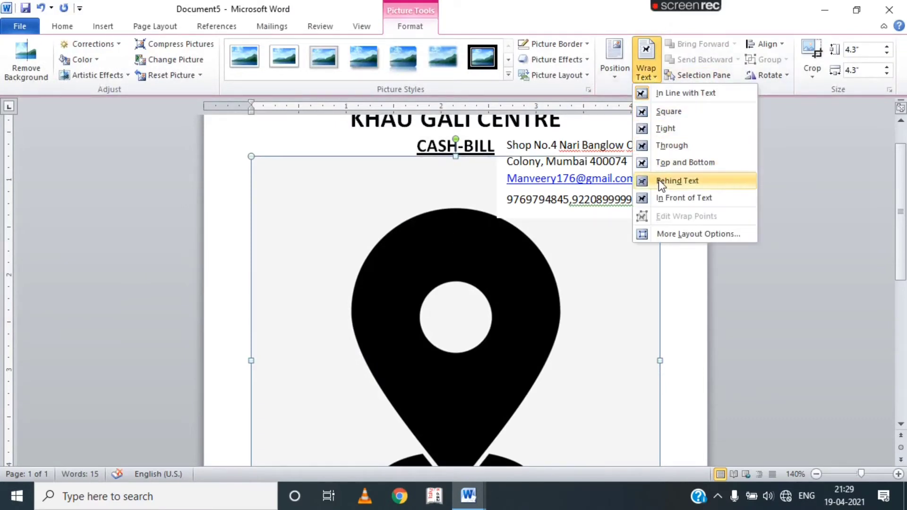
pyautogui.click(659, 198)
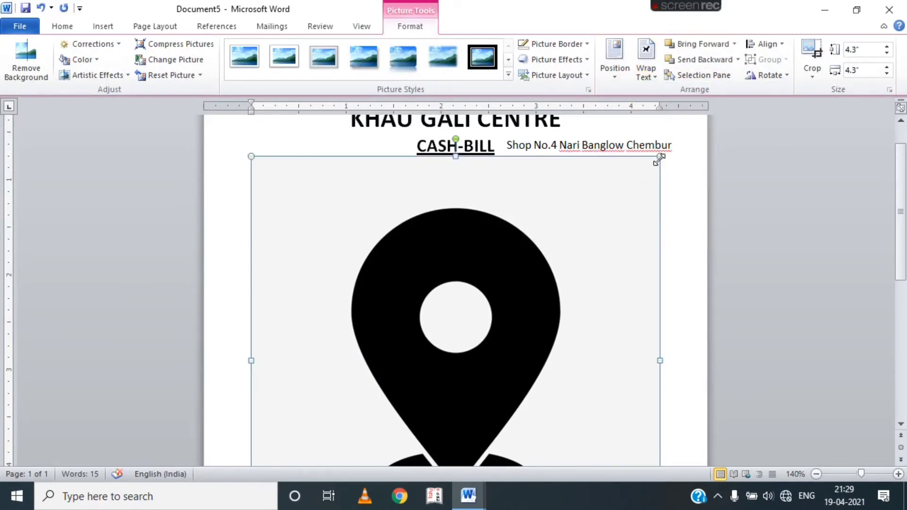
pyautogui.moveTo(624, 200); pyautogui.dragTo(417, 406)
pyautogui.moveTo(340, 384); pyautogui.dragTo(417, 262)
pyautogui.moveTo(531, 240); pyautogui.dragTo(650, 163)
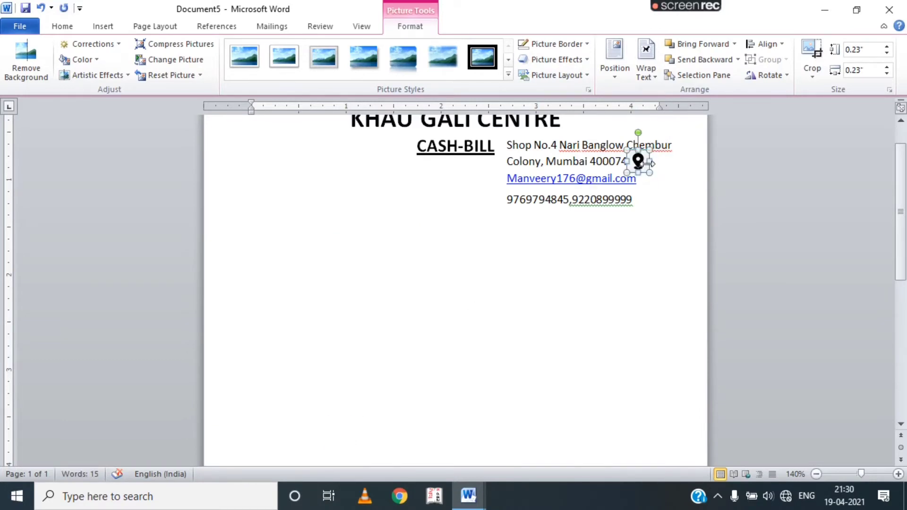
pyautogui.click(613, 212)
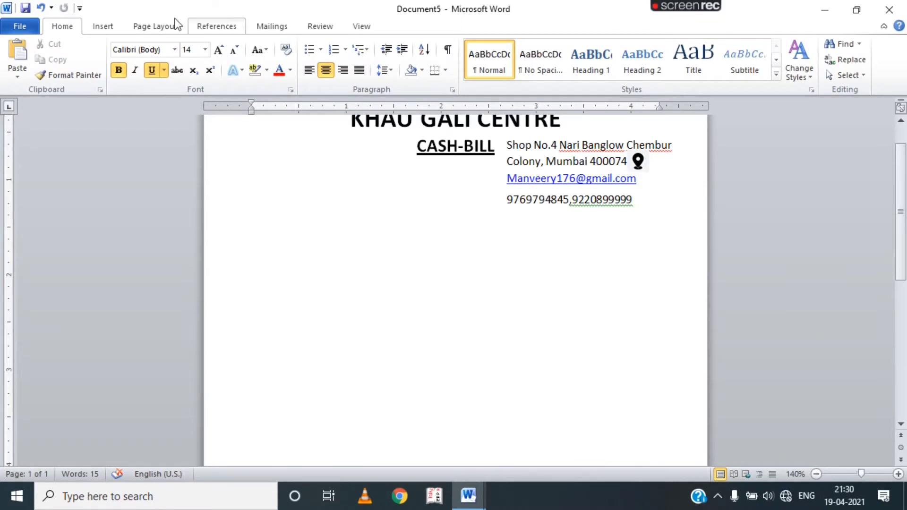
# Insert the envelope icon in front of text, shrunk to 0.2 inch right of the e-mail line.
pyautogui.click(100, 26)
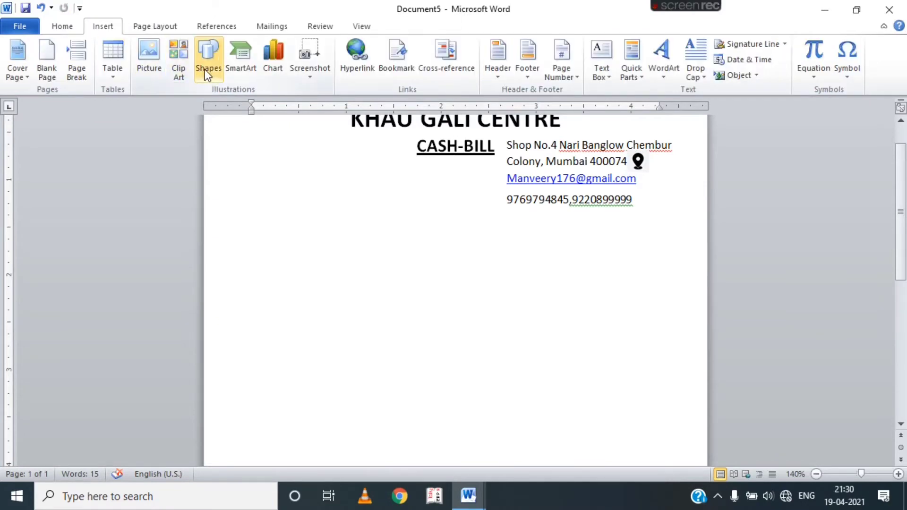
pyautogui.click(205, 69)
pyautogui.click(145, 58)
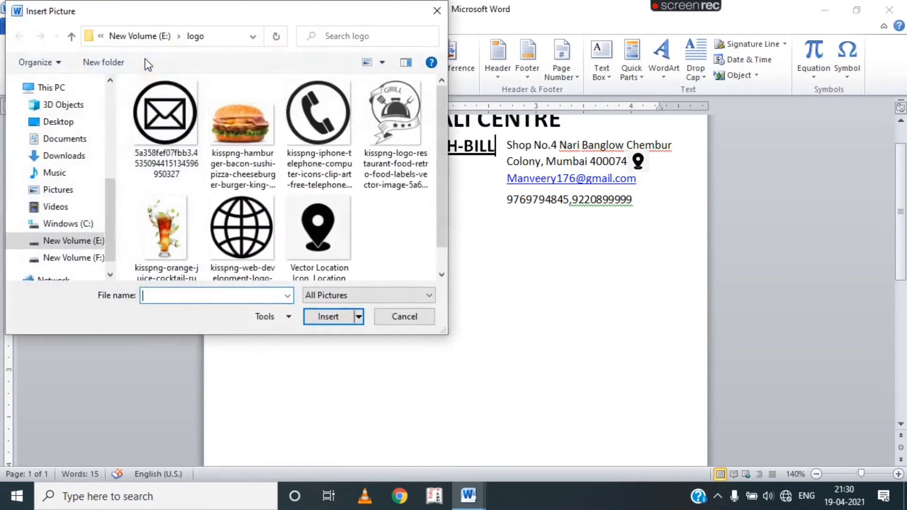
pyautogui.click(152, 126)
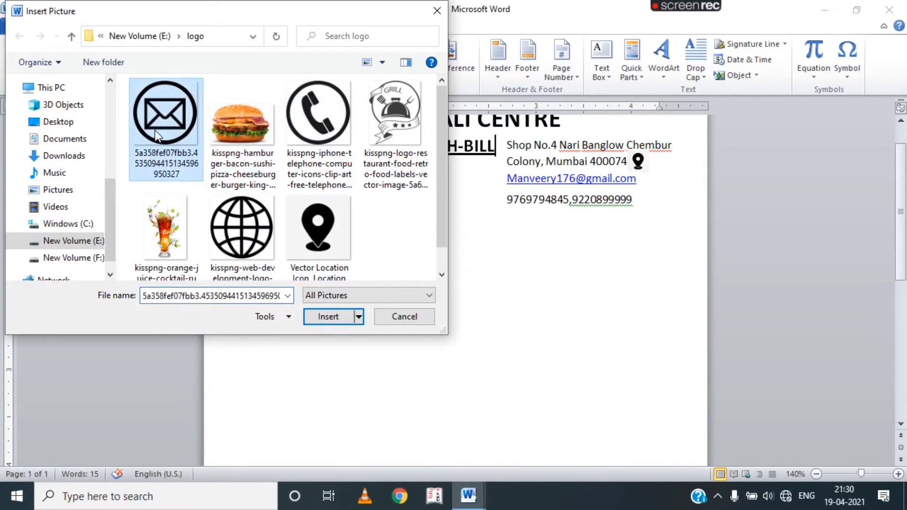
pyautogui.click(323, 316)
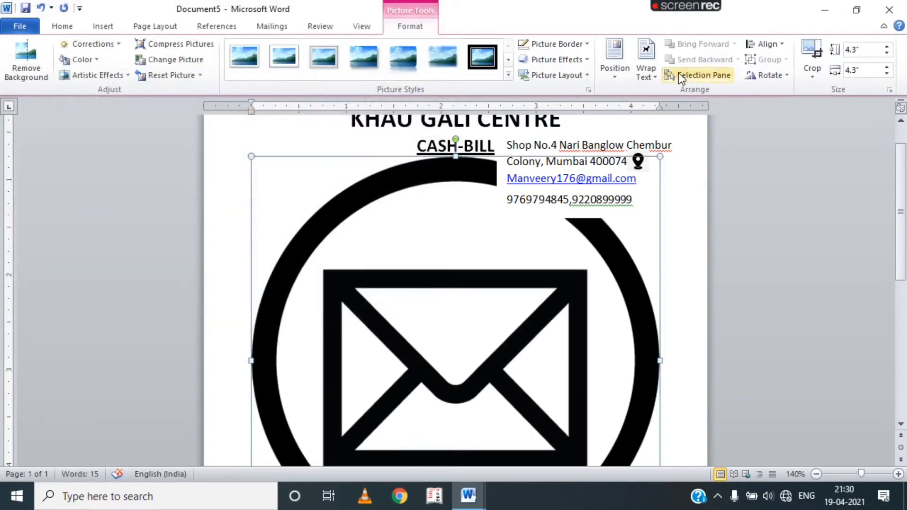
pyautogui.click(658, 70)
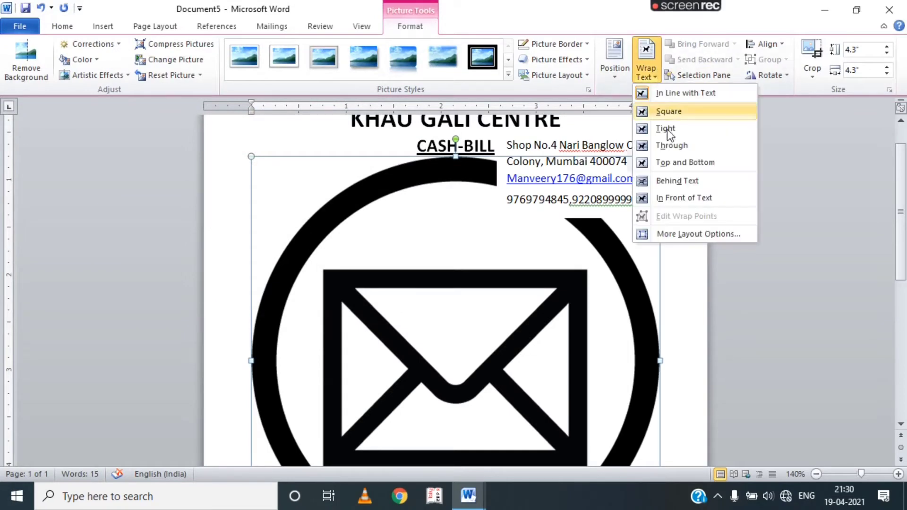
pyautogui.click(673, 198)
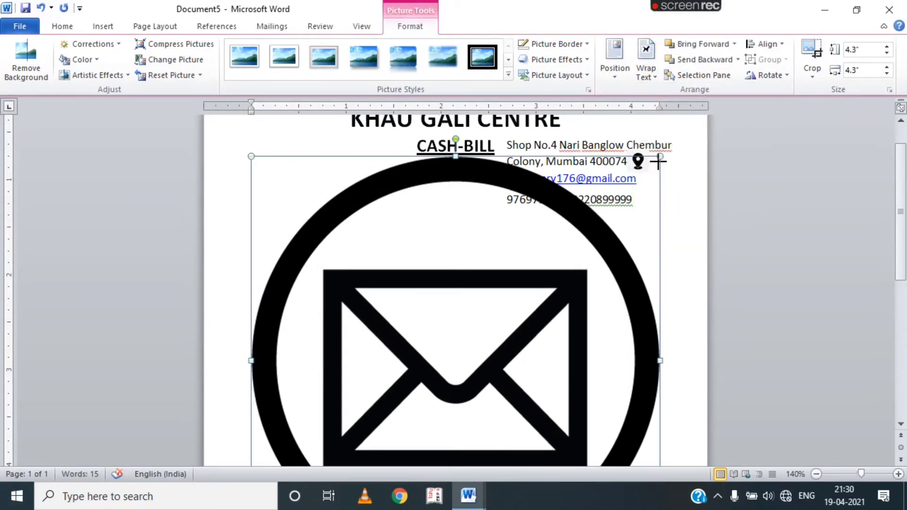
pyautogui.moveTo(659, 157); pyautogui.dragTo(400, 390)
pyautogui.moveTo(338, 427); pyautogui.dragTo(454, 246)
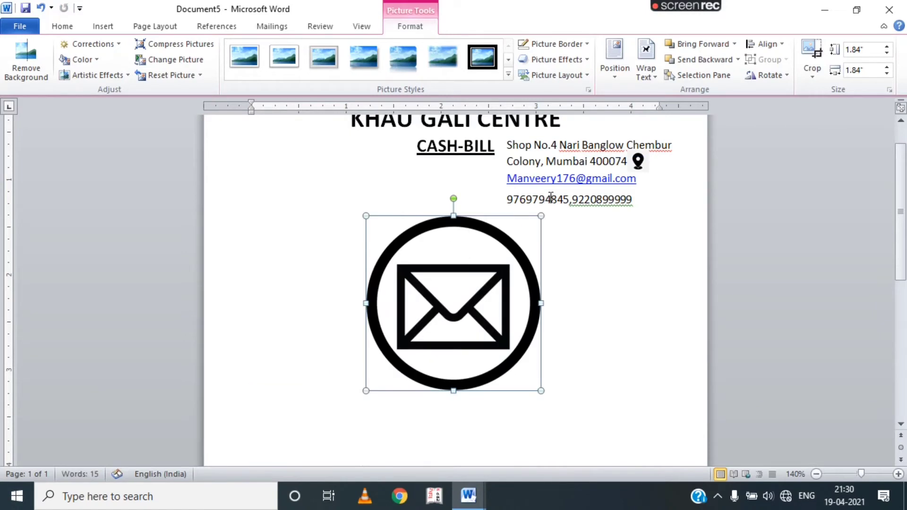
pyautogui.moveTo(542, 217); pyautogui.dragTo(649, 187)
pyautogui.click(644, 245)
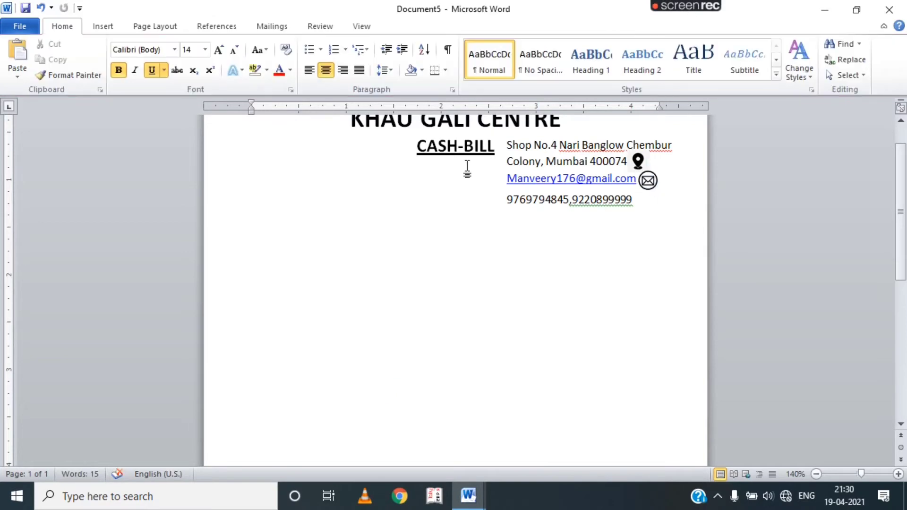
# Insert the telephone icon in front of text, shrunk to 0.18 inch beside the phone numbers.
pyautogui.click(100, 26)
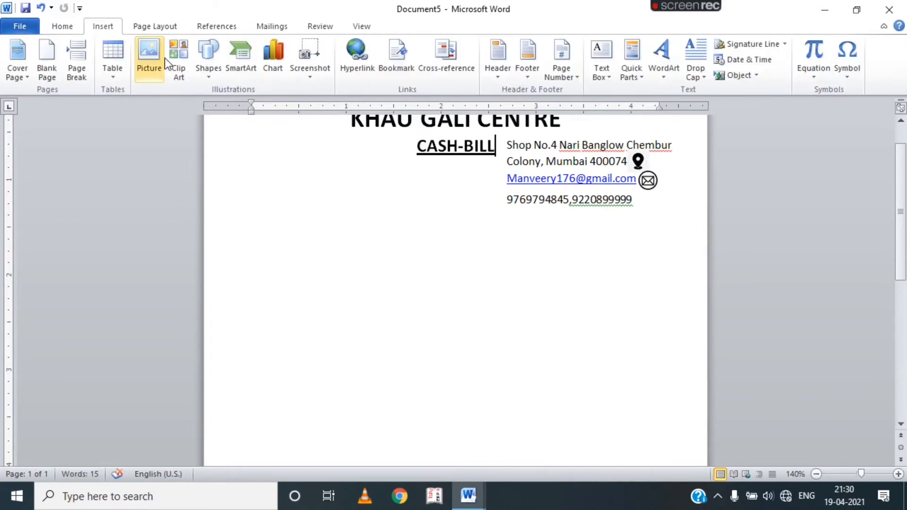
pyautogui.click(147, 80)
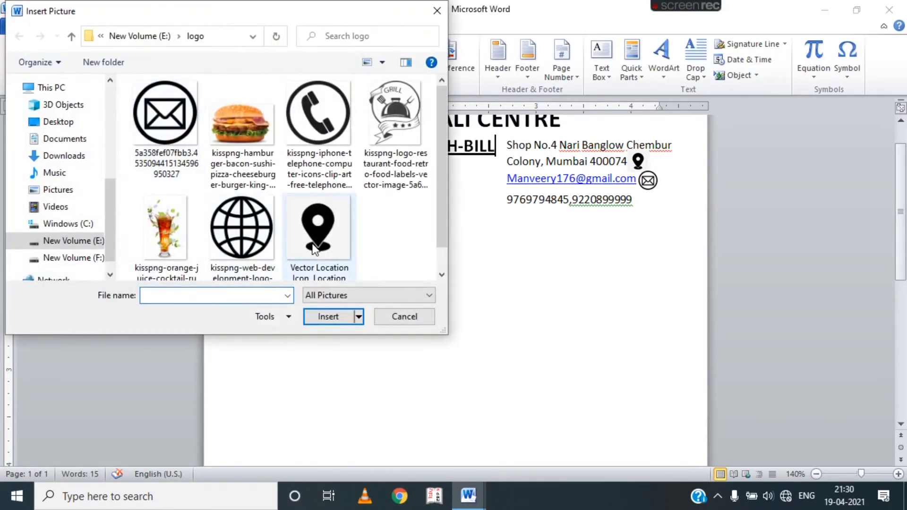
pyautogui.click(297, 137)
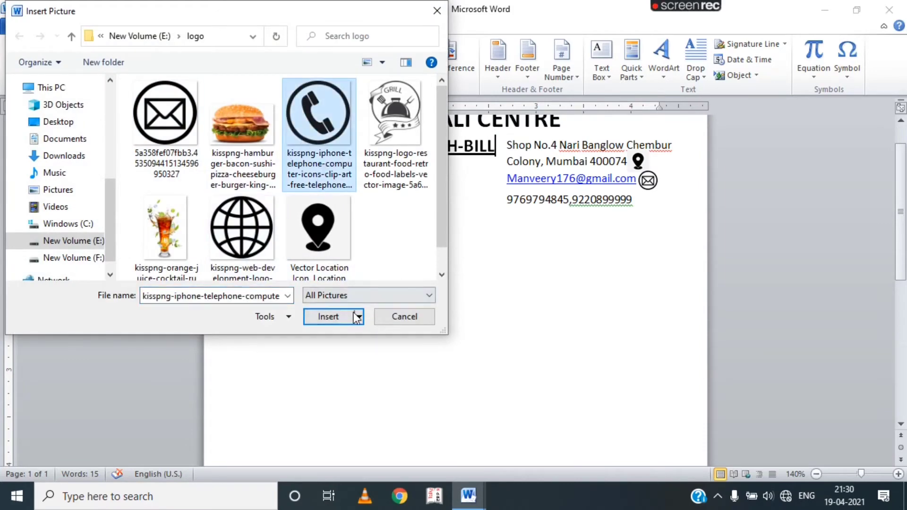
pyautogui.click(334, 320)
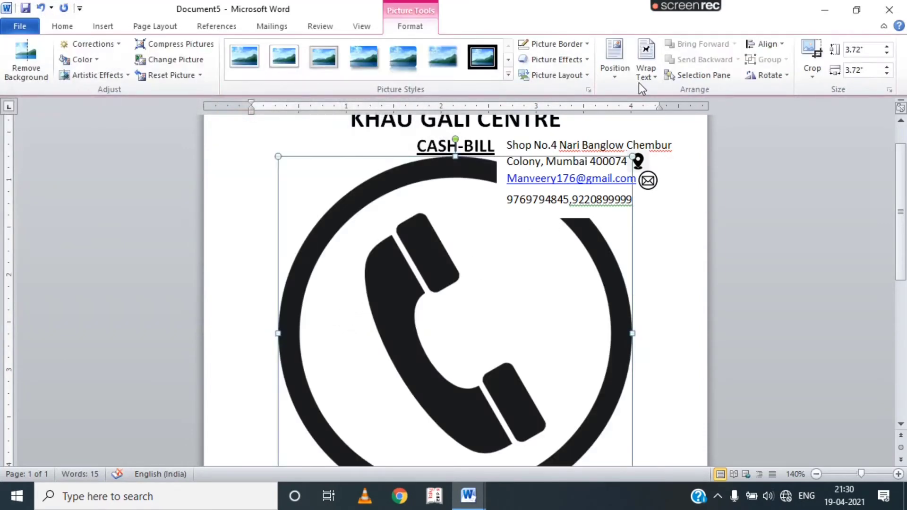
pyautogui.click(643, 71)
pyautogui.click(667, 197)
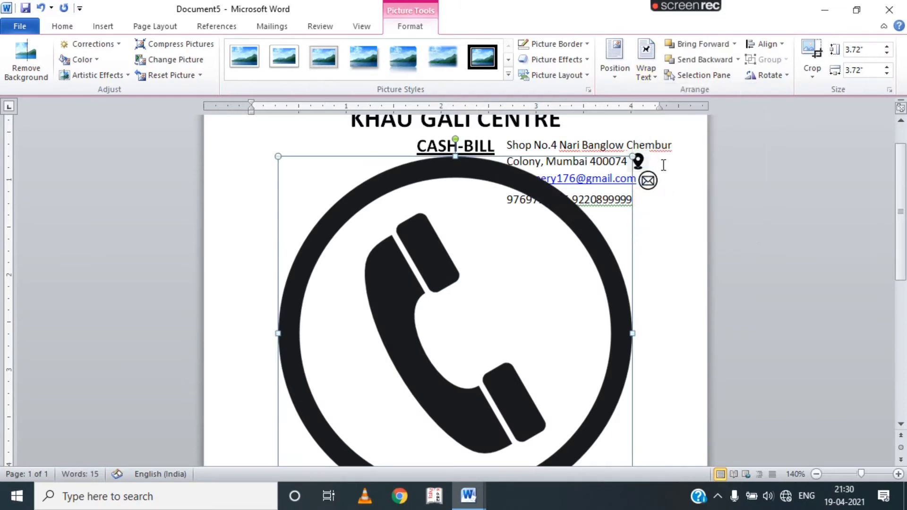
pyautogui.moveTo(631, 157); pyautogui.dragTo(456, 333)
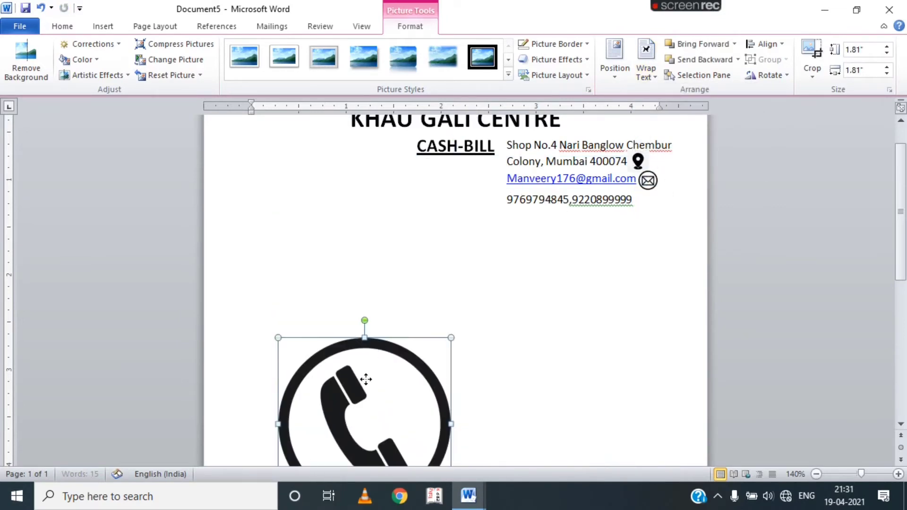
pyautogui.moveTo(378, 363); pyautogui.dragTo(500, 214)
pyautogui.moveTo(542, 190); pyautogui.dragTo(643, 203)
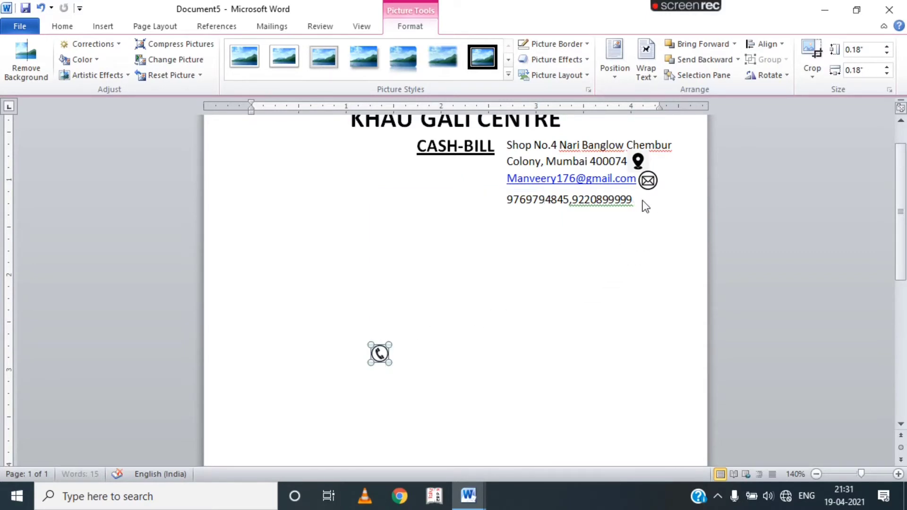
pyautogui.click(435, 241)
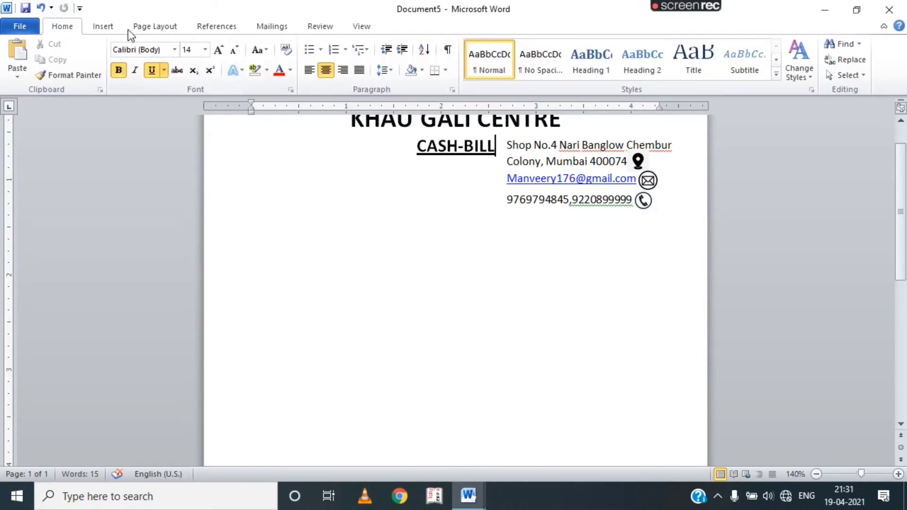
# Draw an empty 0.87 × 2.95-inch text box at the left below CASH-BILL.
pyautogui.click(100, 27)
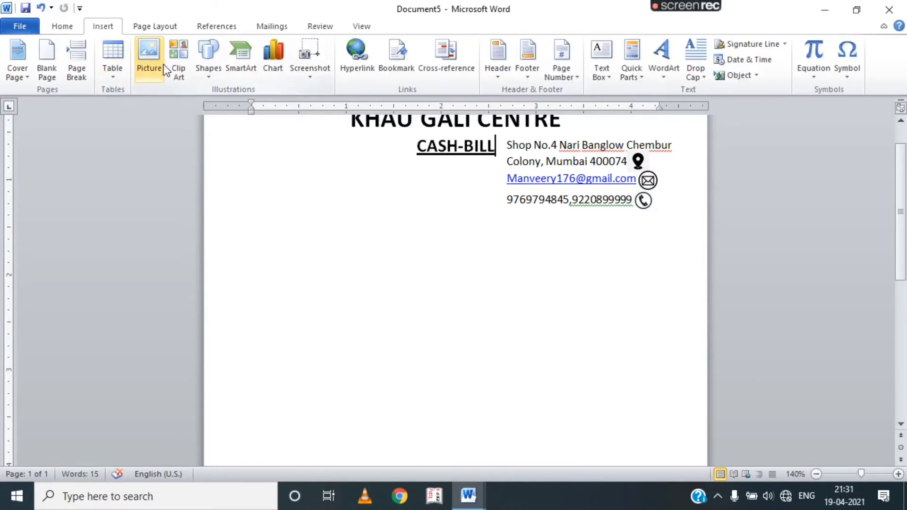
pyautogui.click(204, 74)
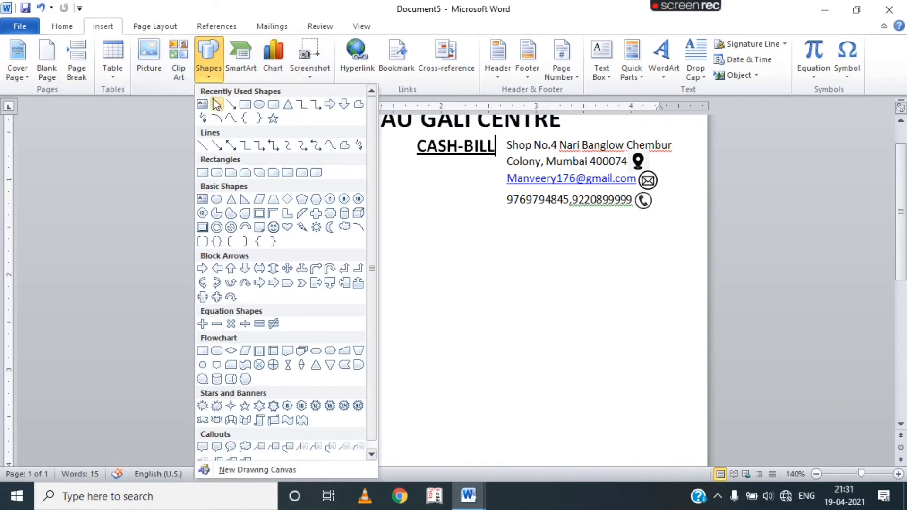
pyautogui.click(202, 105)
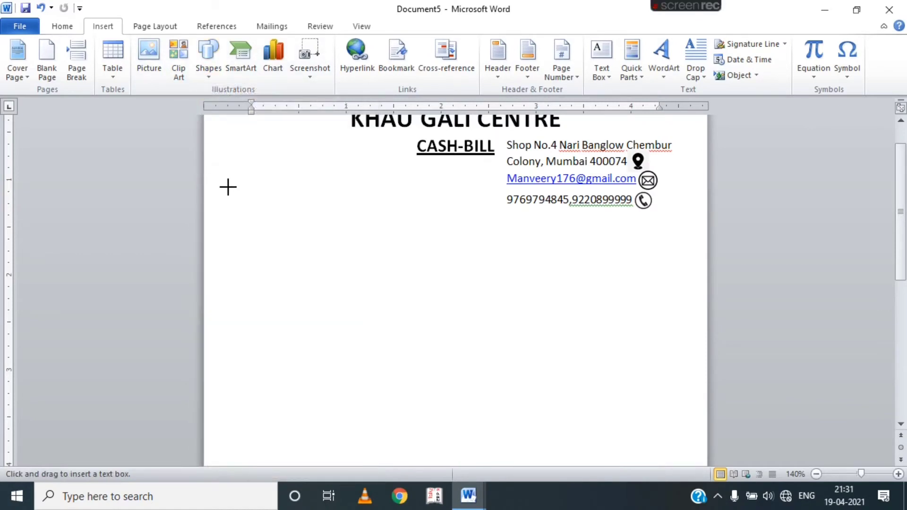
pyautogui.moveTo(225, 191)
pyautogui.mouseDown()
pyautogui.moveTo(342, 192)
pyautogui.moveTo(488, 255)
pyautogui.moveTo(490, 293)
pyautogui.moveTo(512, 275)
pyautogui.moveTo(504, 273)
pyautogui.mouseUp()
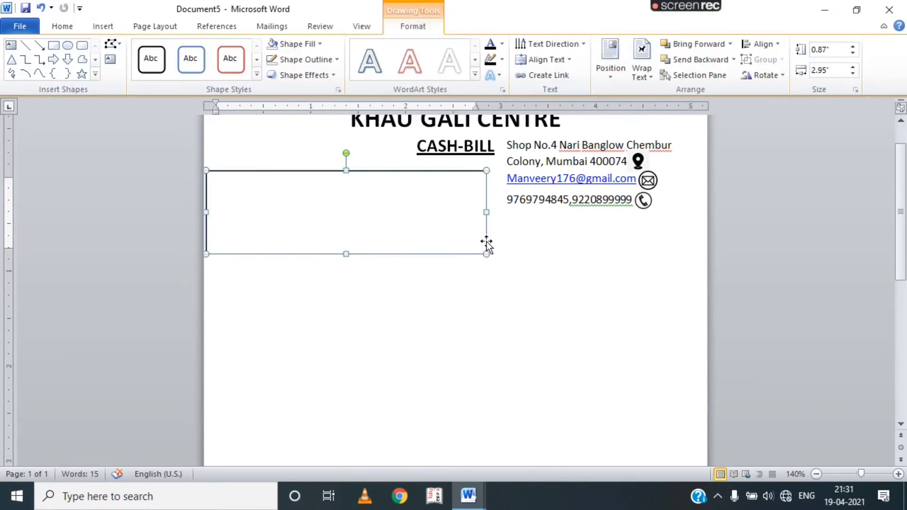
pyautogui.scroll(2, 386, 236)
pyautogui.moveTo(387, 236); pyautogui.dragTo(386, 231)
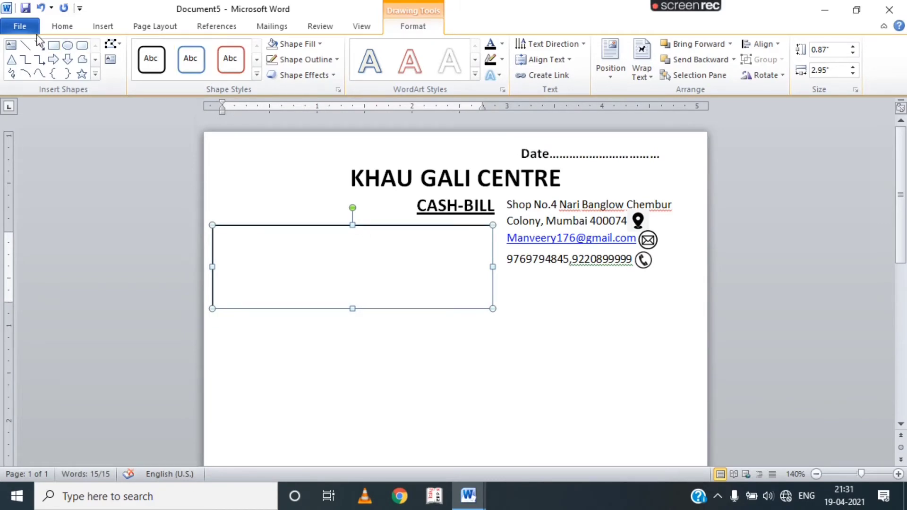
pyautogui.click(57, 28)
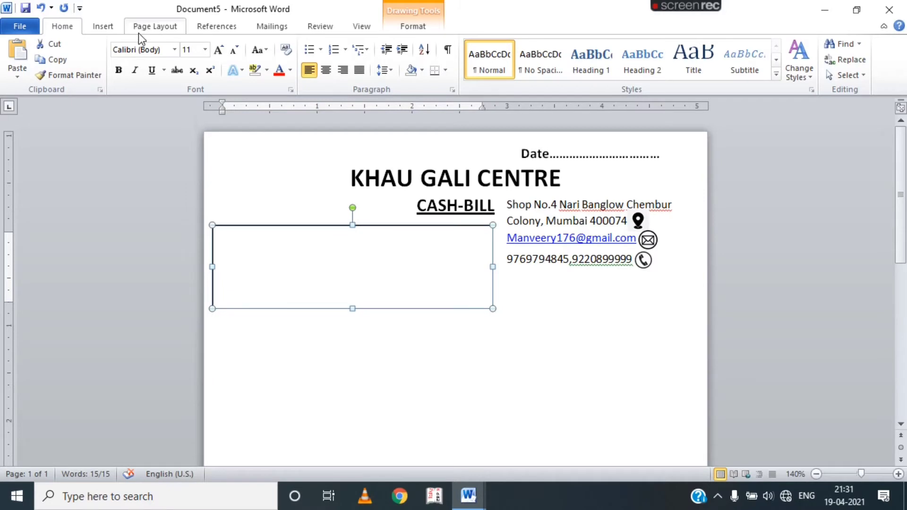
# Type dotted 'Customer Name', 'Customer Address' and 'Customer Phone' lines with no space after paragraphs.
pyautogui.click(229, 247)
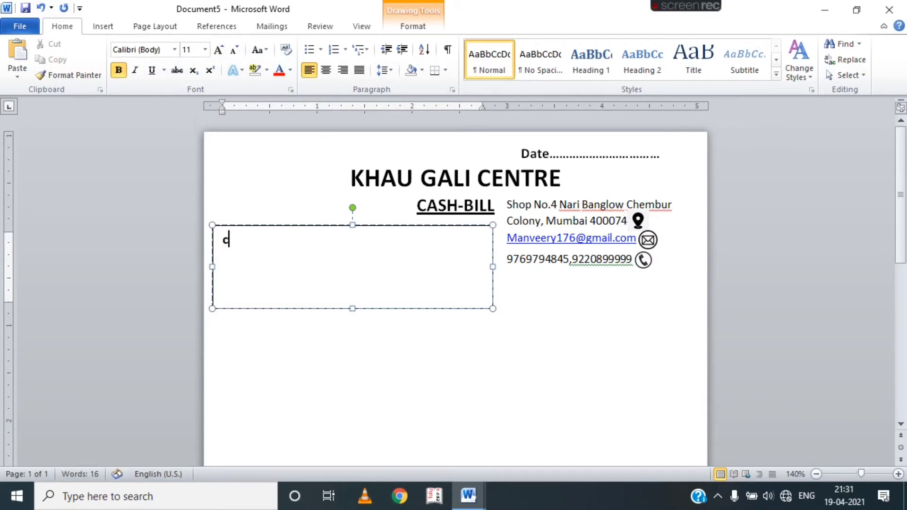
pyautogui.write('ustomer Name........................................')
pyautogui.press('Return')
pyautogui.write('customer')
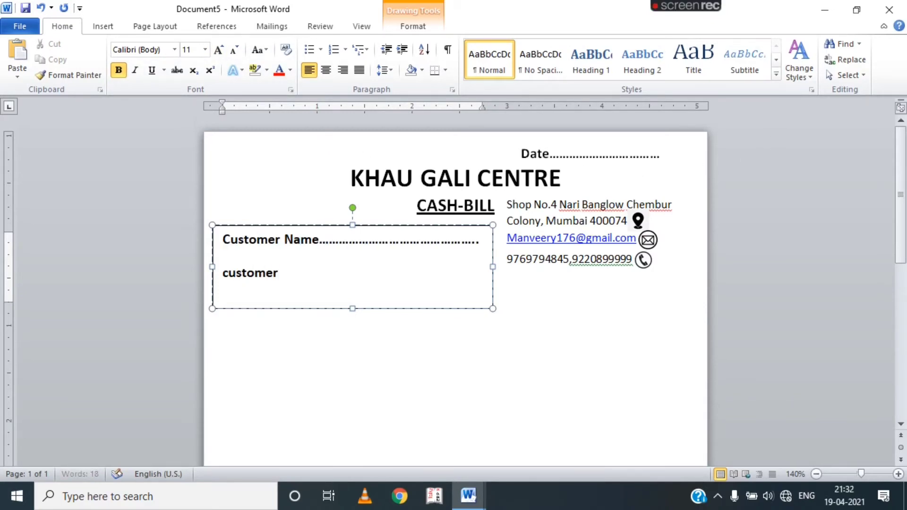
pyautogui.write(' Address.....................................')
pyautogui.press('Return')
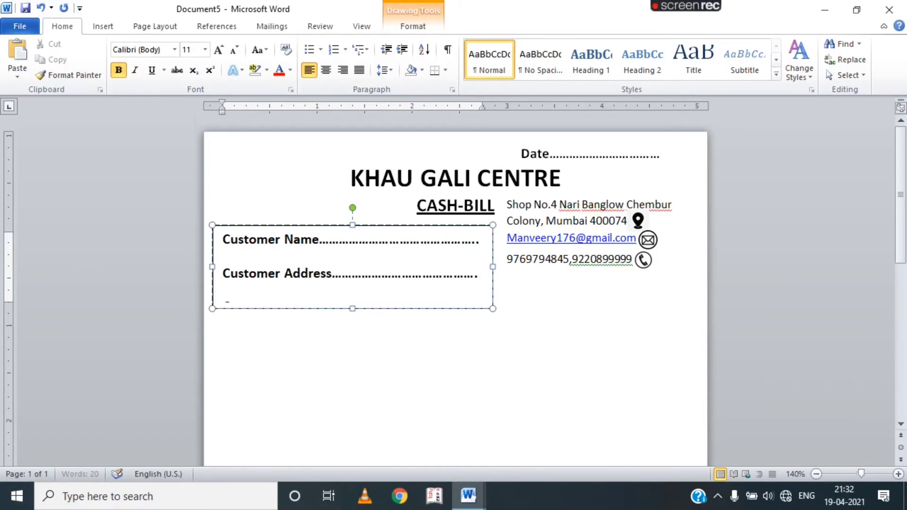
pyautogui.write('Customer Phone.........................................')
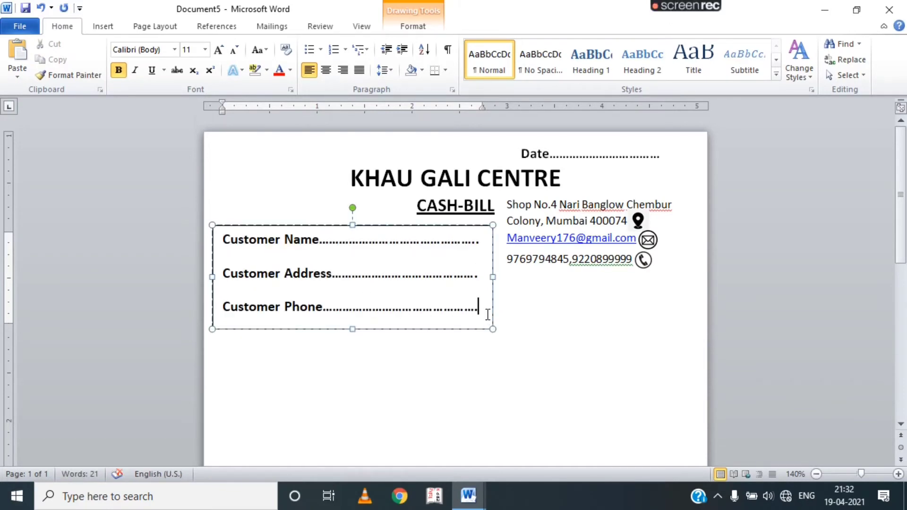
pyautogui.moveTo(486, 312); pyautogui.dragTo(223, 231)
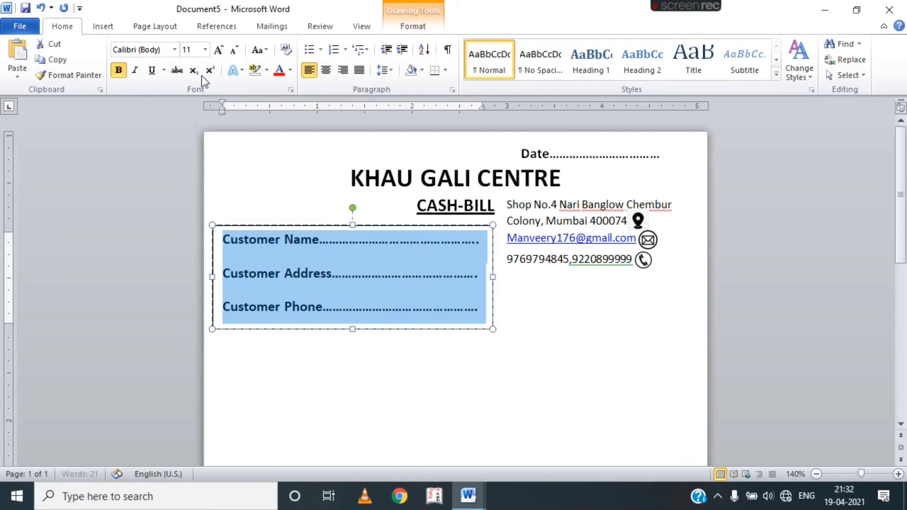
pyautogui.click(392, 75)
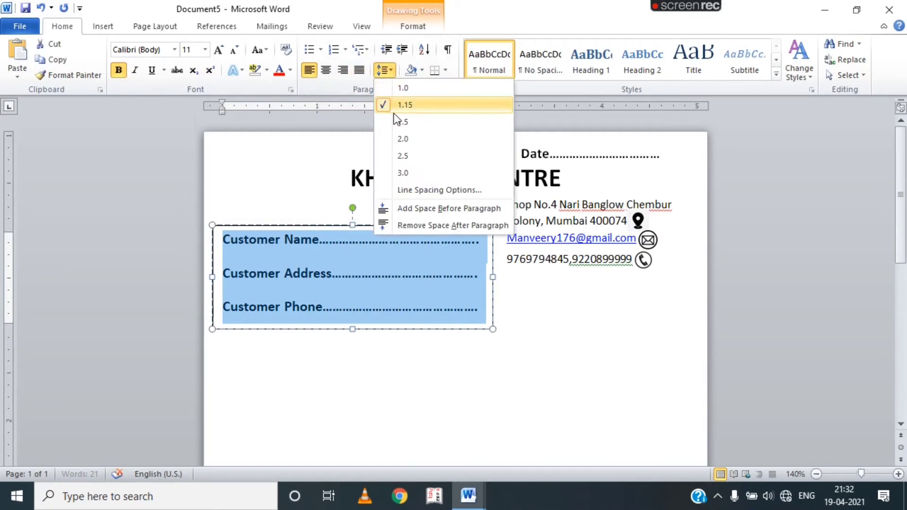
pyautogui.click(404, 226)
pyautogui.click(411, 366)
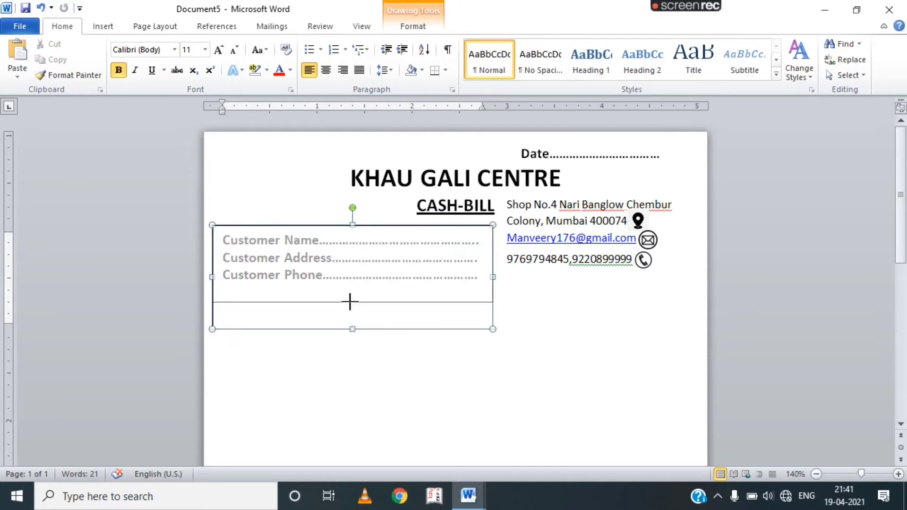
# Shorten the customer details box to 0.76 inch tall and remove its border outline.
pyautogui.moveTo(350, 301); pyautogui.dragTo(373, 298)
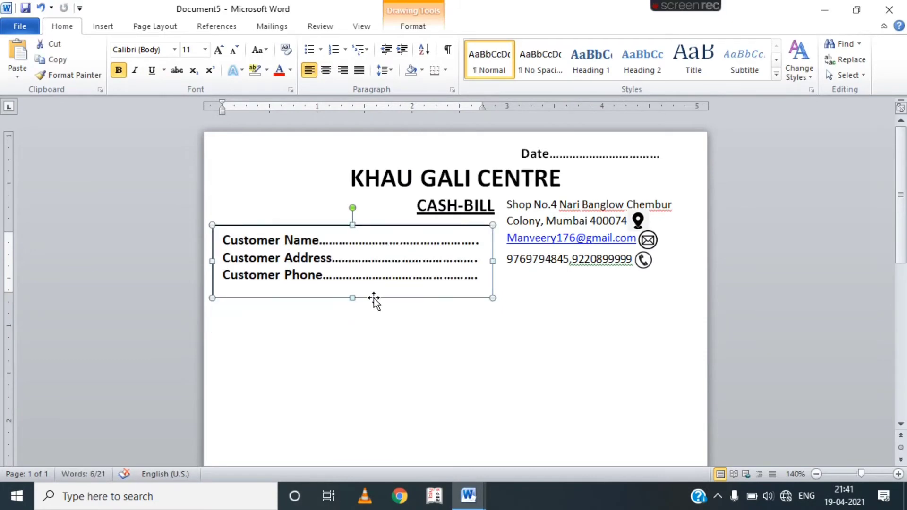
pyautogui.click(415, 30)
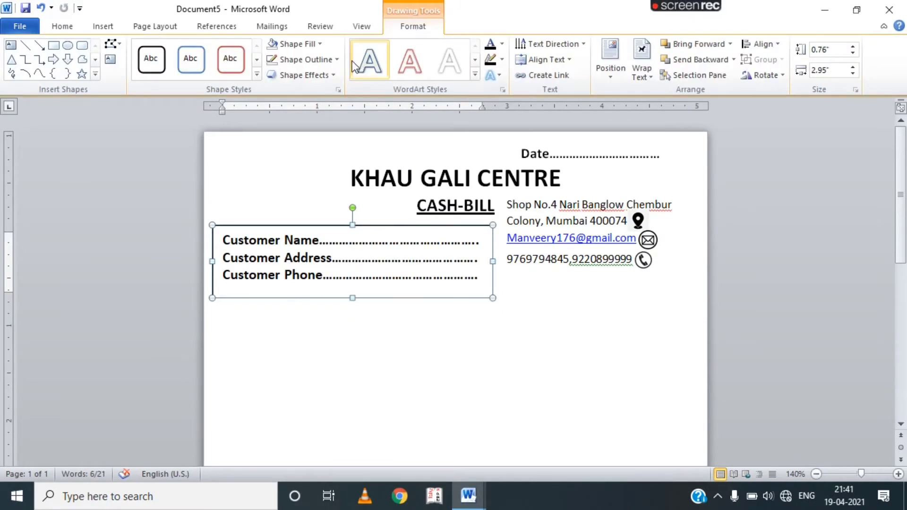
pyautogui.click(335, 60)
pyautogui.click(333, 175)
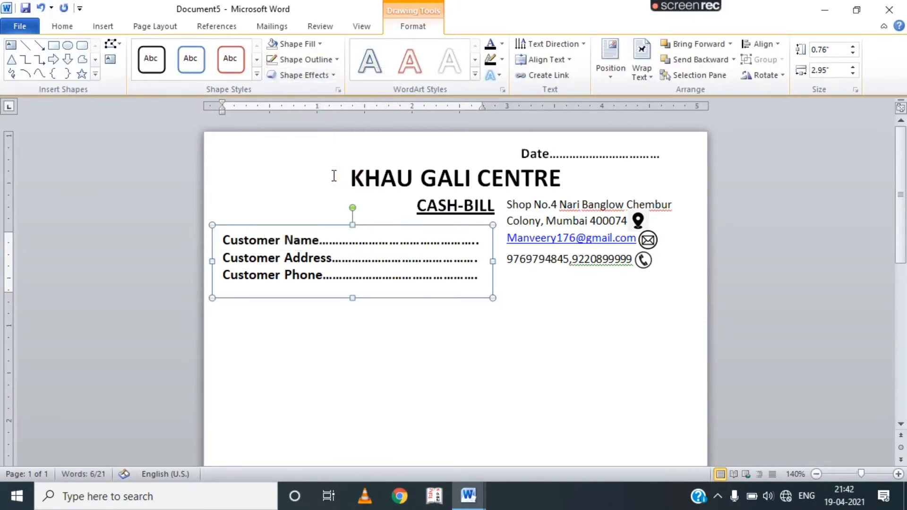
pyautogui.click(364, 326)
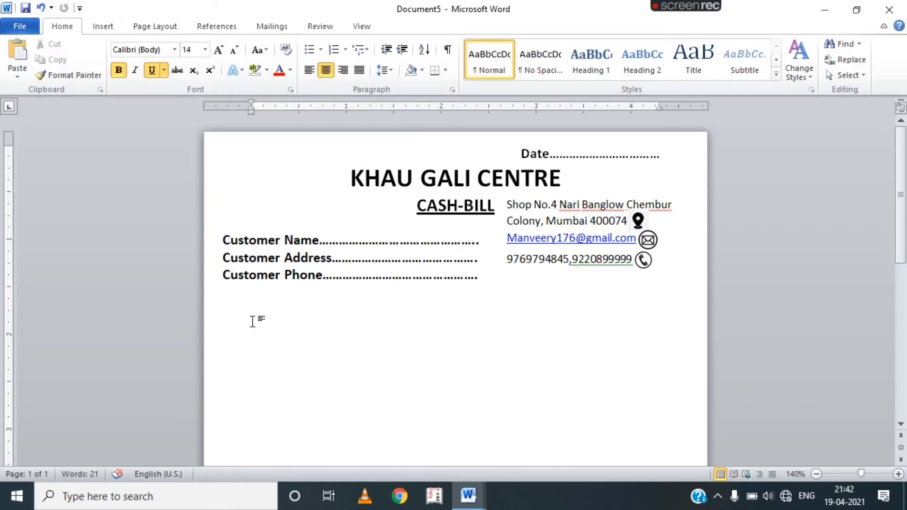
pyautogui.click(246, 306)
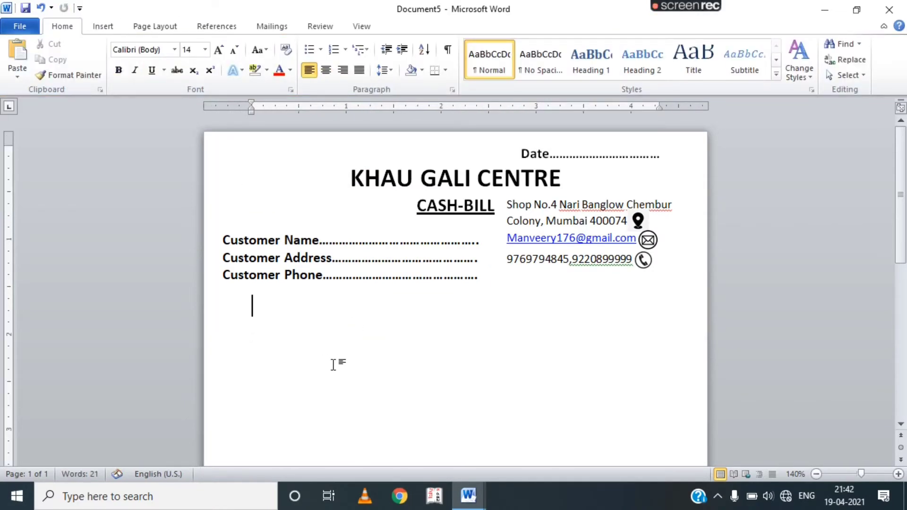
pyautogui.click(100, 24)
# Insert the orange juice cocktail picture and set it to float in front of text.
pyautogui.click(158, 70)
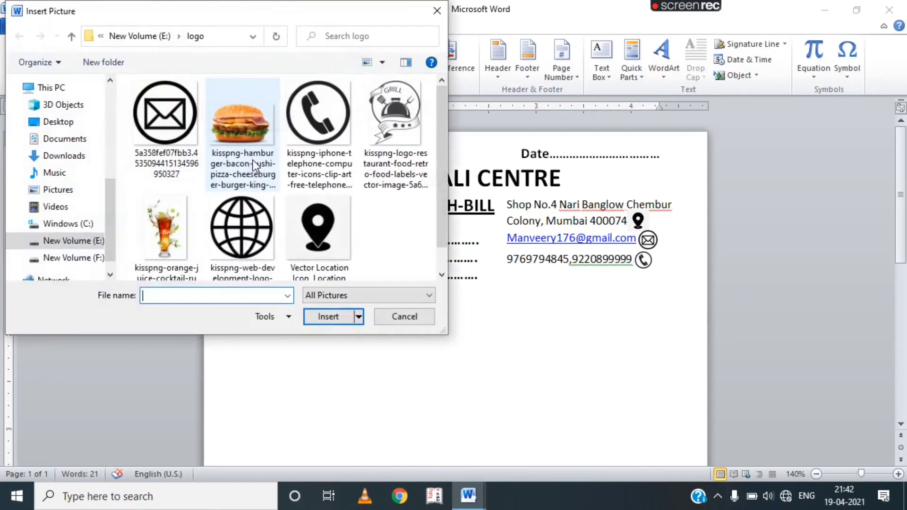
pyautogui.click(163, 245)
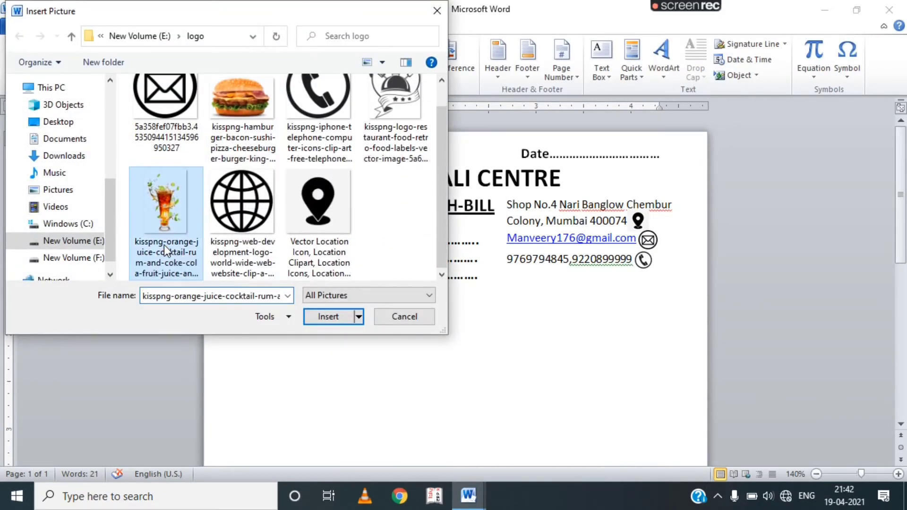
pyautogui.click(328, 316)
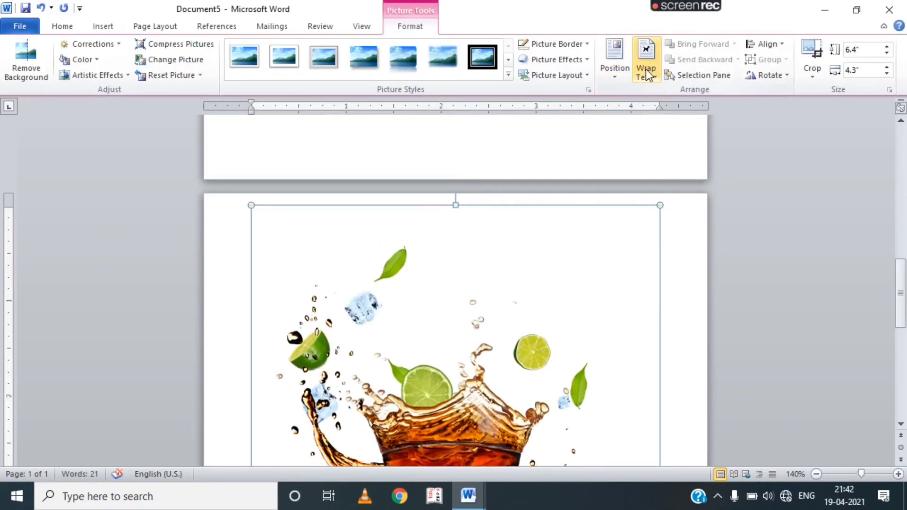
pyautogui.click(646, 71)
pyautogui.click(642, 202)
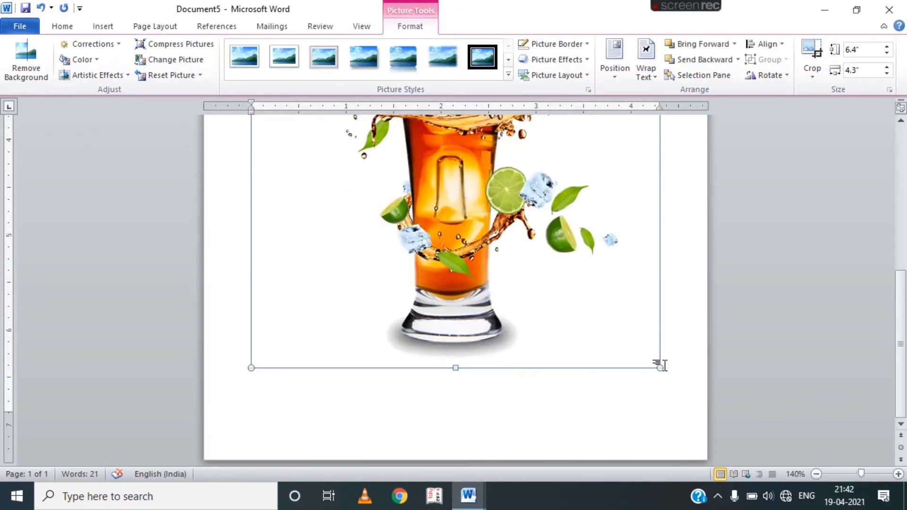
# Shrink the drink picture to 1.12 by 0.75 inches and place it in the top-left corner.
pyautogui.moveTo(660, 367); pyautogui.dragTo(478, 111)
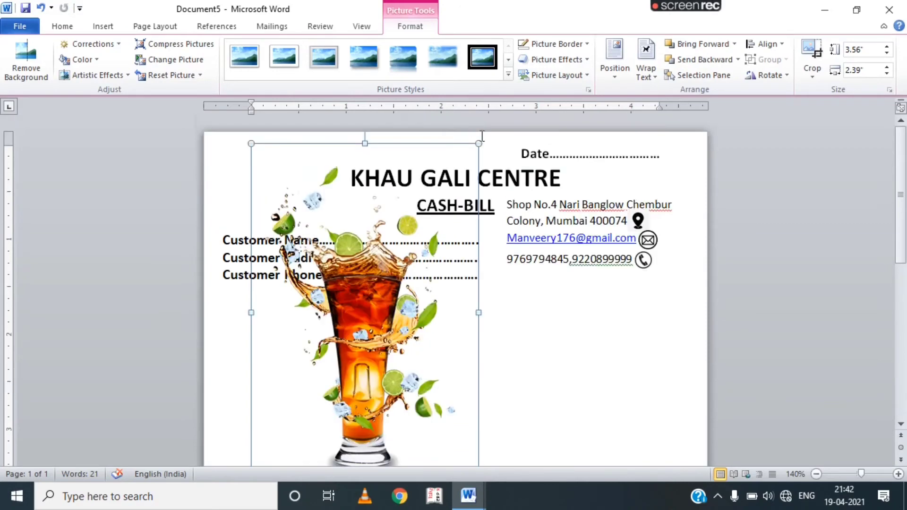
pyautogui.moveTo(479, 143); pyautogui.dragTo(235, 159)
pyautogui.moveTo(268, 220); pyautogui.dragTo(280, 239)
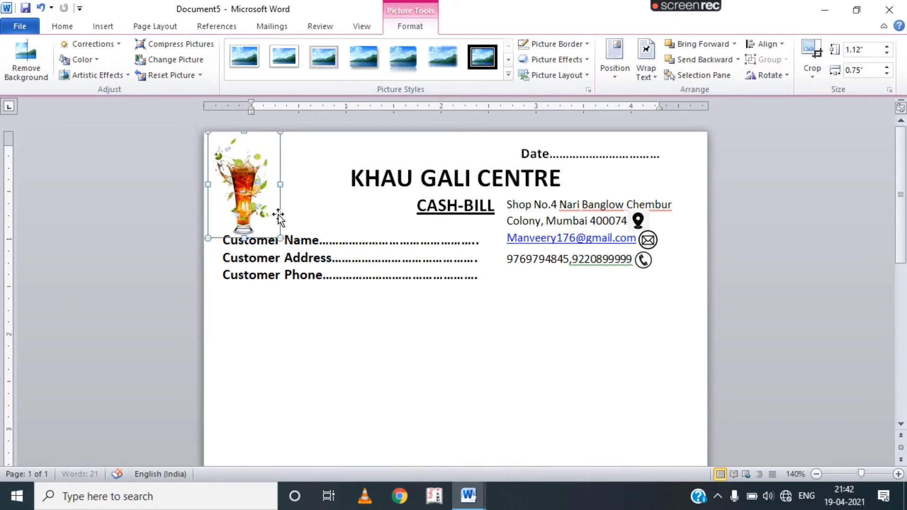
pyautogui.press('Up')
pyautogui.press('Up')
pyautogui.press('Up')
pyautogui.press('Up')
pyautogui.press('Up')
pyautogui.press('Up')
pyautogui.press('Up')
pyautogui.press('Up')
pyautogui.press('Up')
pyautogui.press('Up')
pyautogui.press('Up')
pyautogui.press('Left')
pyautogui.press('Left')
pyautogui.press('Left')
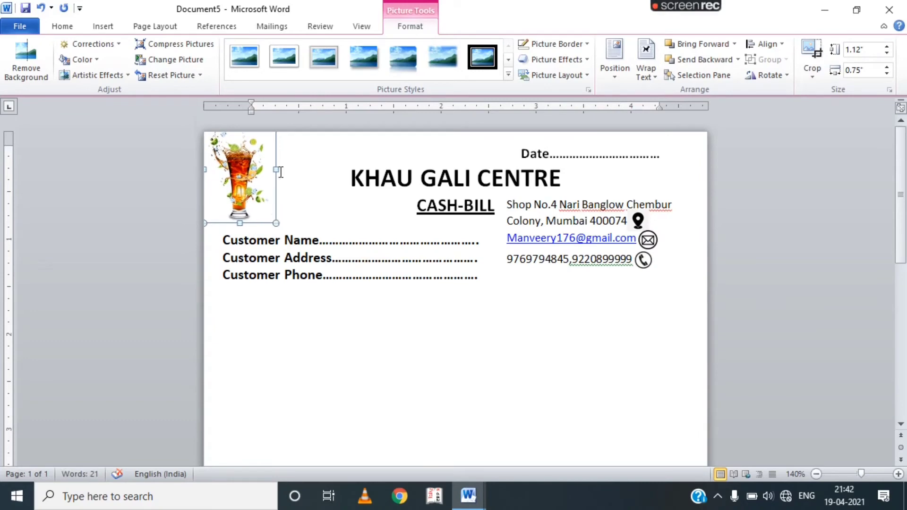
pyautogui.click(308, 411)
# Insert the hamburger image from the logo folder and set it in front of text.
pyautogui.click(106, 30)
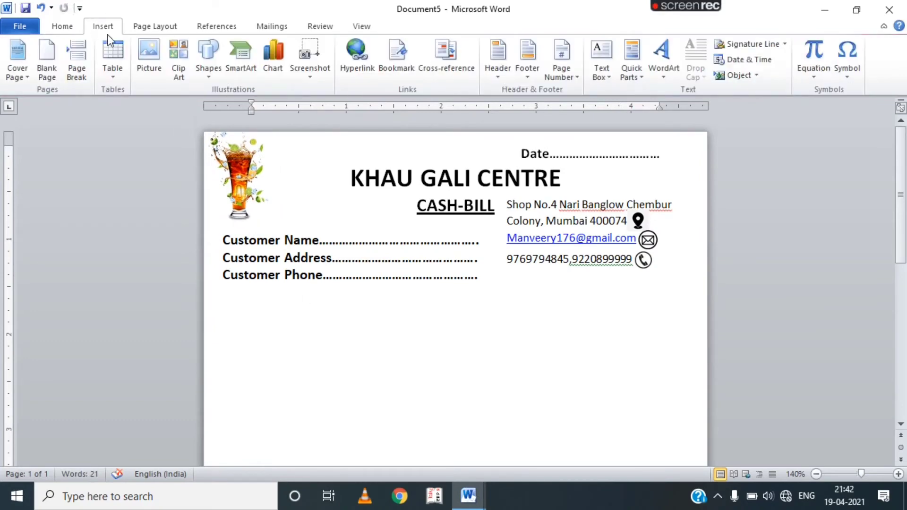
pyautogui.click(149, 67)
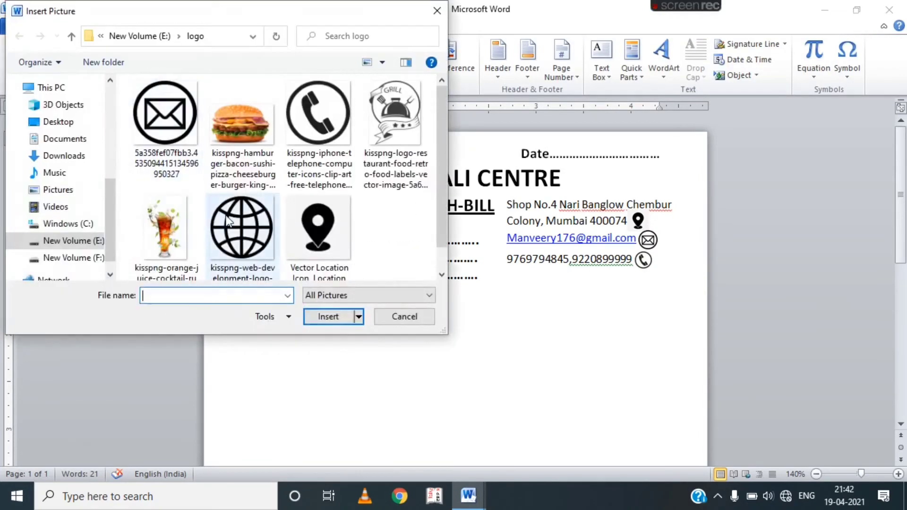
pyautogui.click(232, 140)
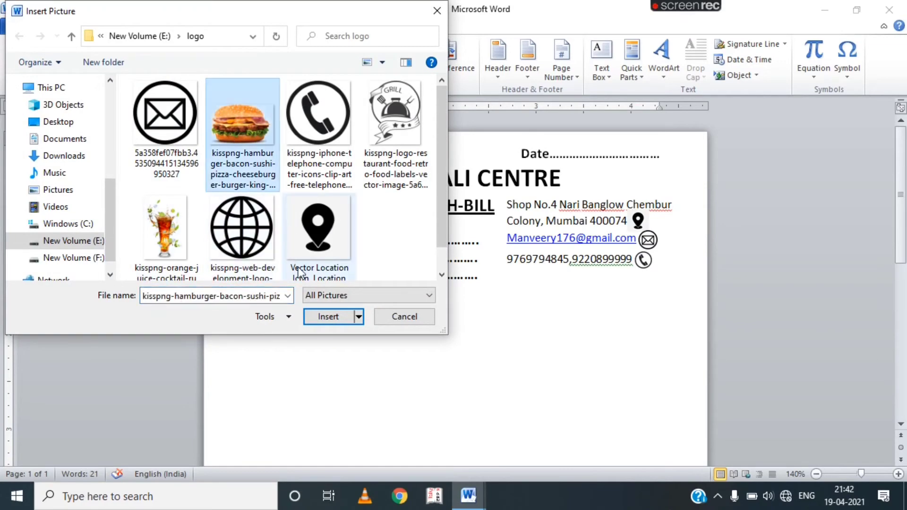
pyautogui.click(330, 316)
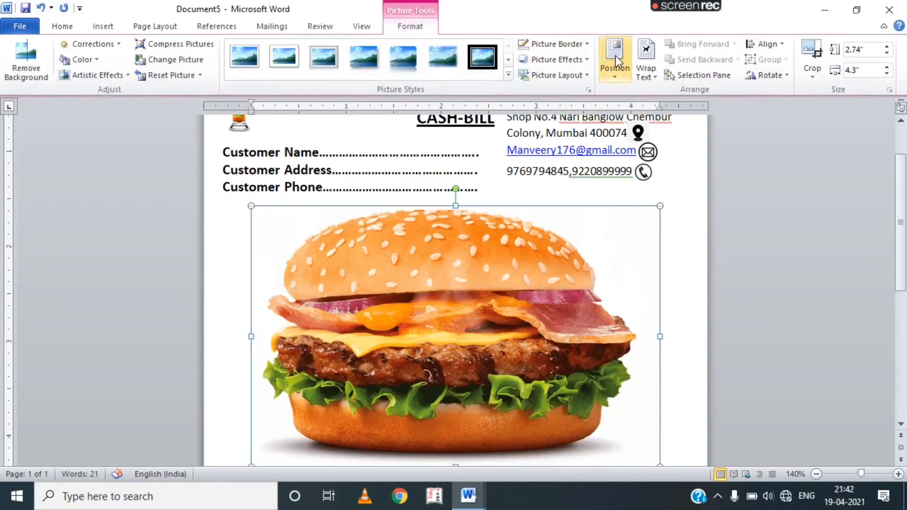
pyautogui.click(645, 69)
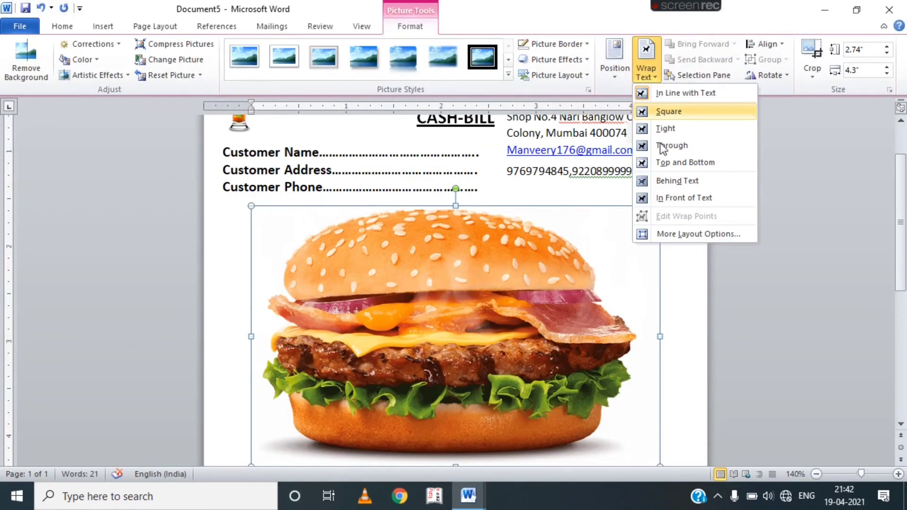
pyautogui.click(664, 198)
# Shrink the burger to 0.51 by 0.81 inches and place it beside the drink logo.
pyautogui.moveTo(660, 206); pyautogui.dragTo(428, 353)
pyautogui.moveTo(360, 392); pyautogui.dragTo(461, 260)
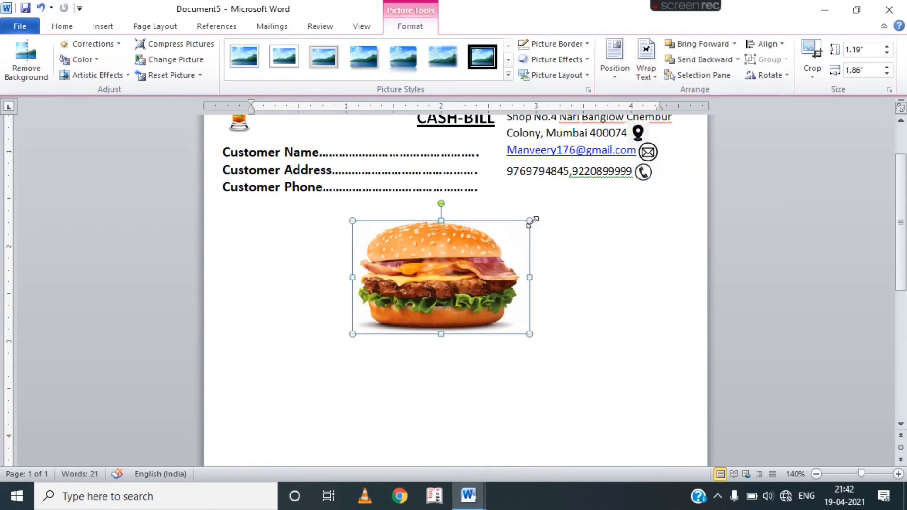
pyautogui.moveTo(529, 220); pyautogui.dragTo(320, 90)
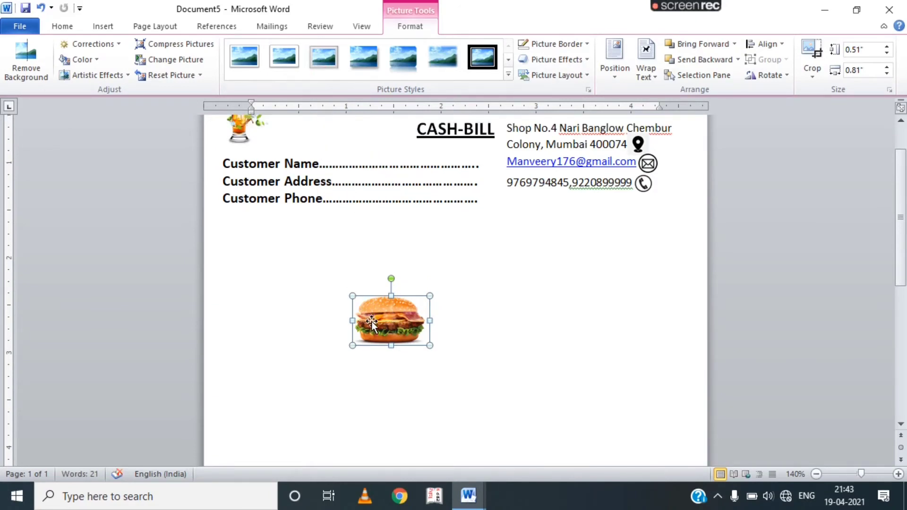
pyautogui.moveTo(371, 322); pyautogui.dragTo(307, 173)
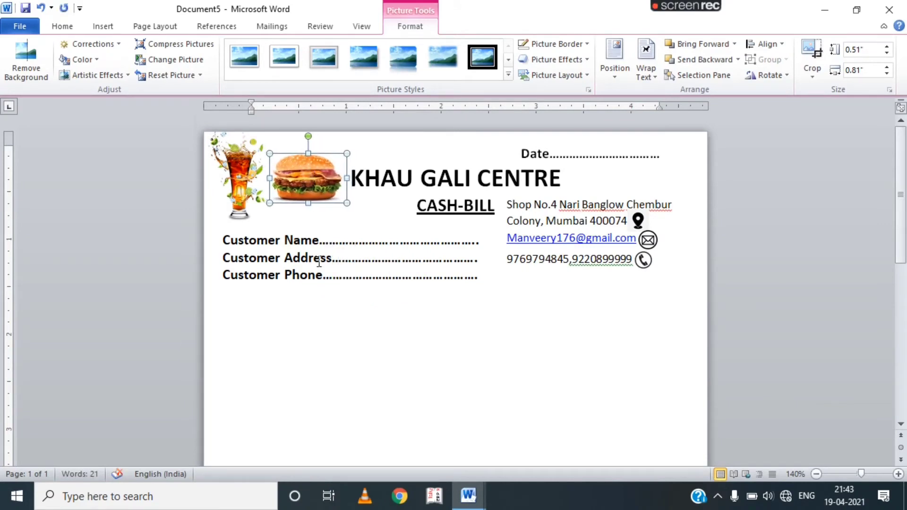
pyautogui.click(324, 317)
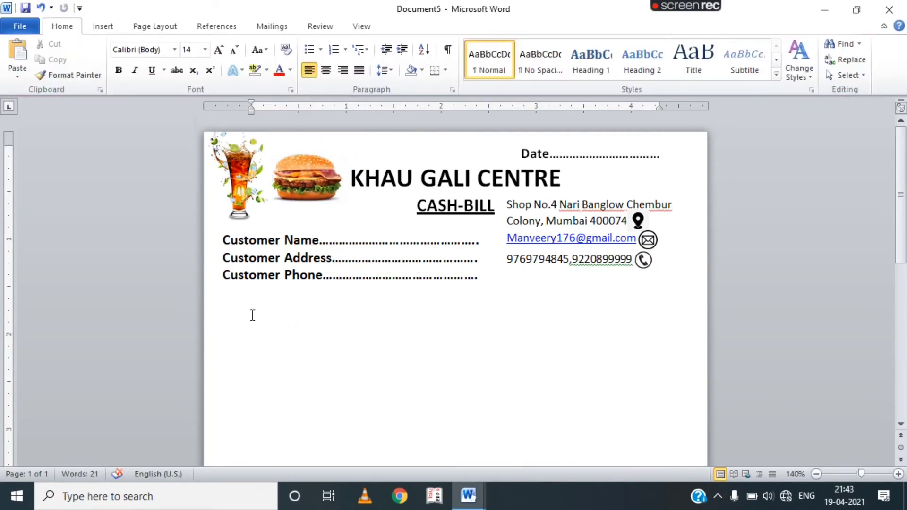
# Add a blank line below the customer fields and insert a 5 by 5 table.
pyautogui.press('Return')
pyautogui.click(109, 26)
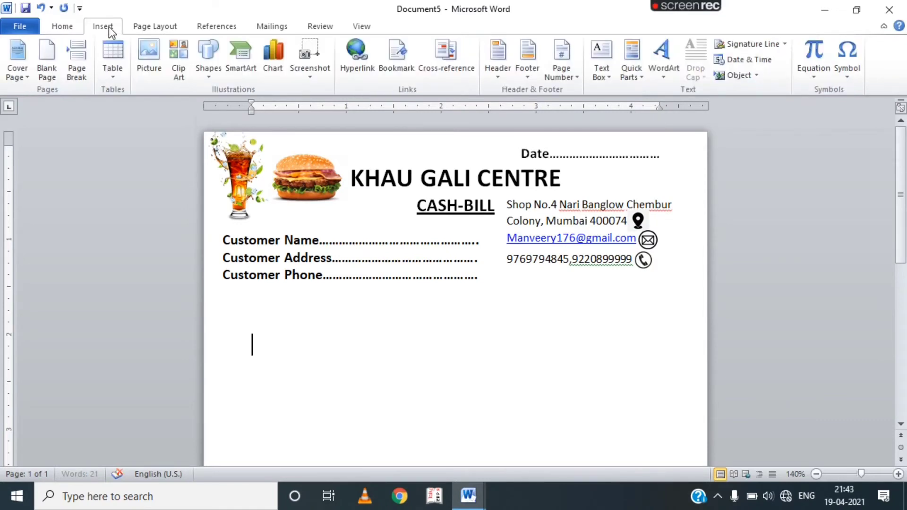
pyautogui.click(109, 56)
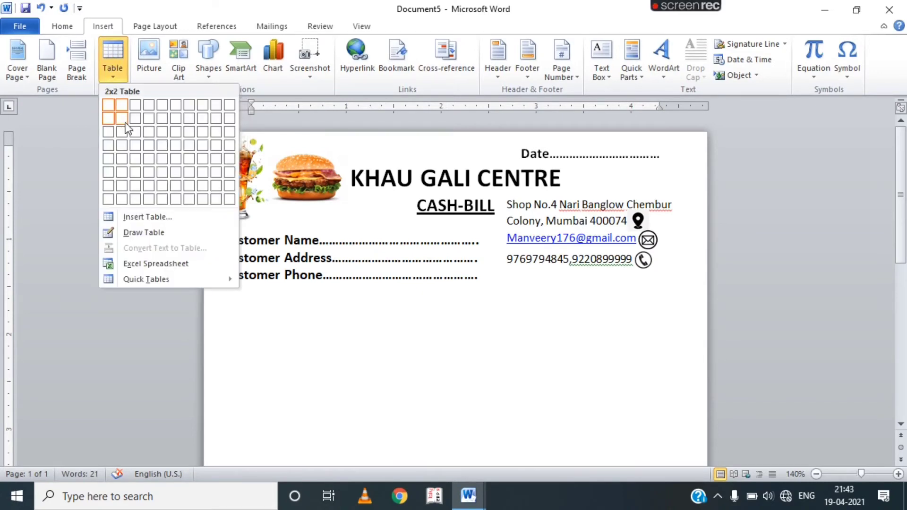
pyautogui.click(163, 157)
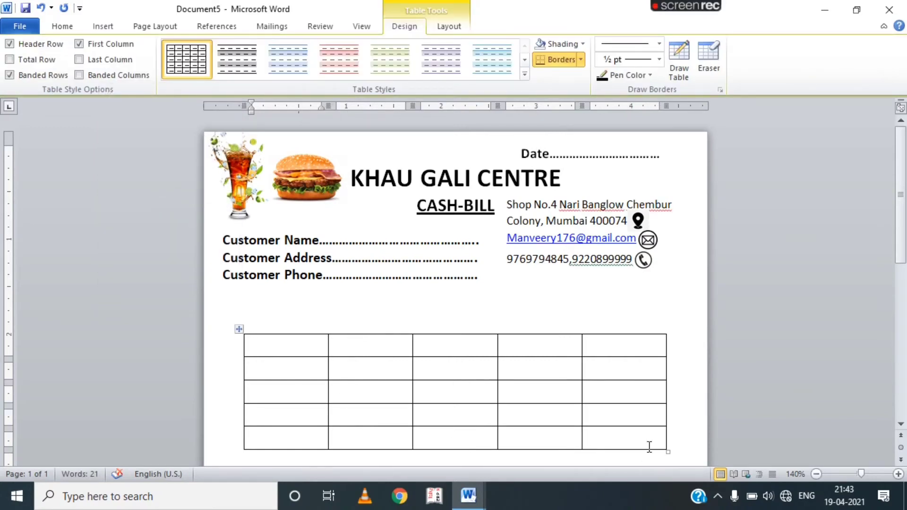
# Remove paragraph spacing after the table, then delete it and reinsert a fresh 5 by 5 table.
pyautogui.moveTo(649, 447); pyautogui.dragTo(255, 309)
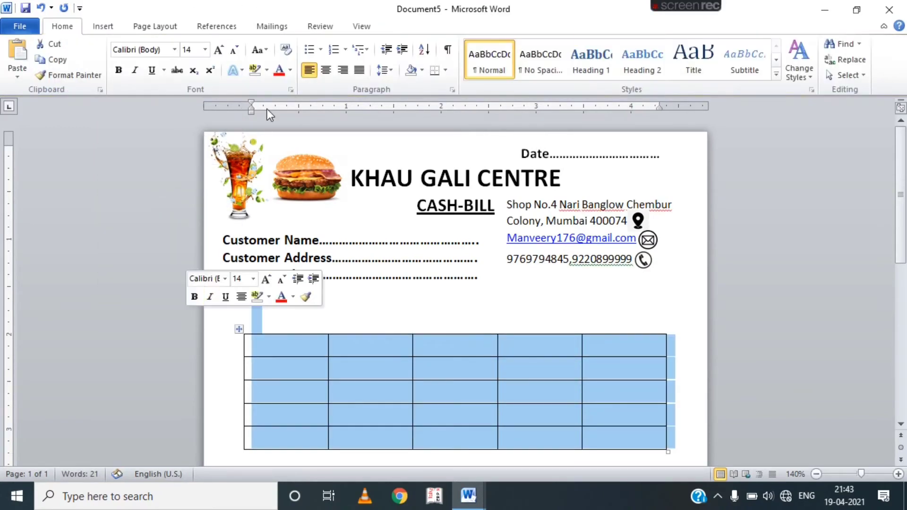
pyautogui.click(383, 70)
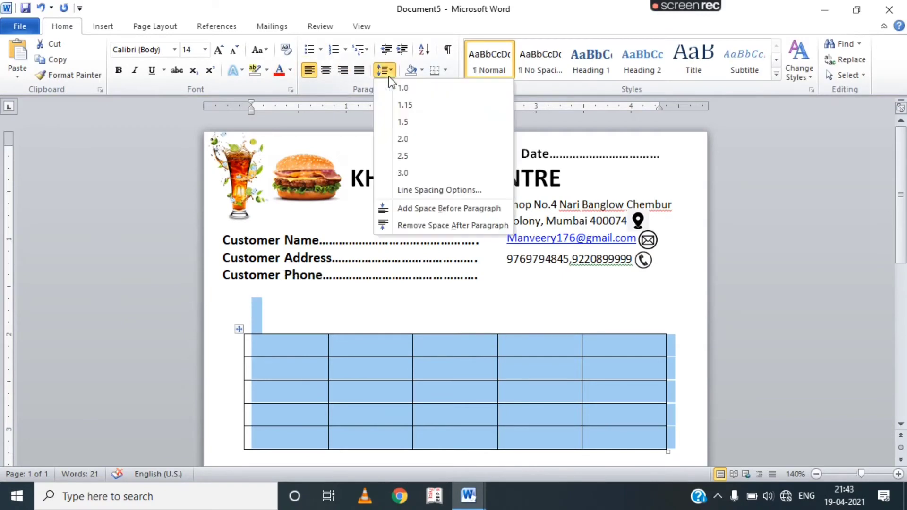
pyautogui.click(413, 222)
pyautogui.press('BackSpace')
pyautogui.click(102, 26)
pyautogui.click(118, 66)
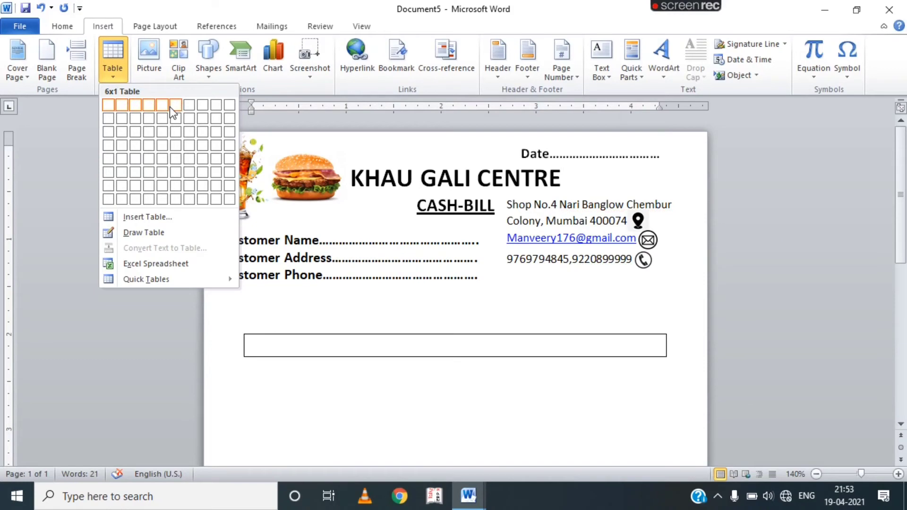
pyautogui.click(162, 159)
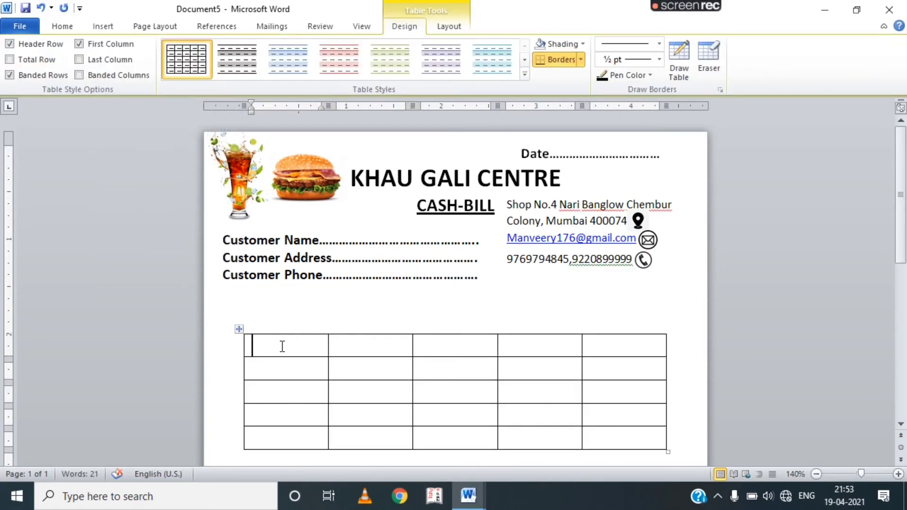
# Remove the extra space after paragraphs across the whole table.
pyautogui.scroll(-1, 472, 330)
pyautogui.click(628, 404)
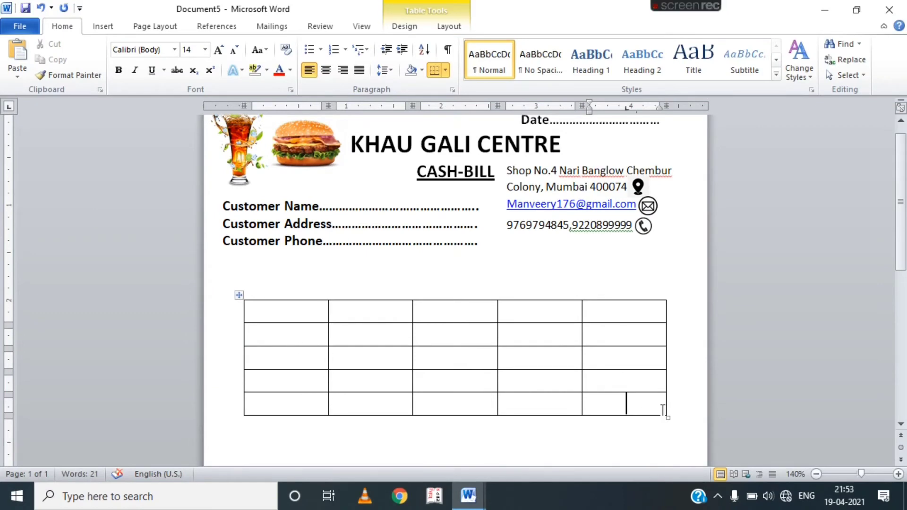
pyautogui.moveTo(663, 410); pyautogui.dragTo(253, 287)
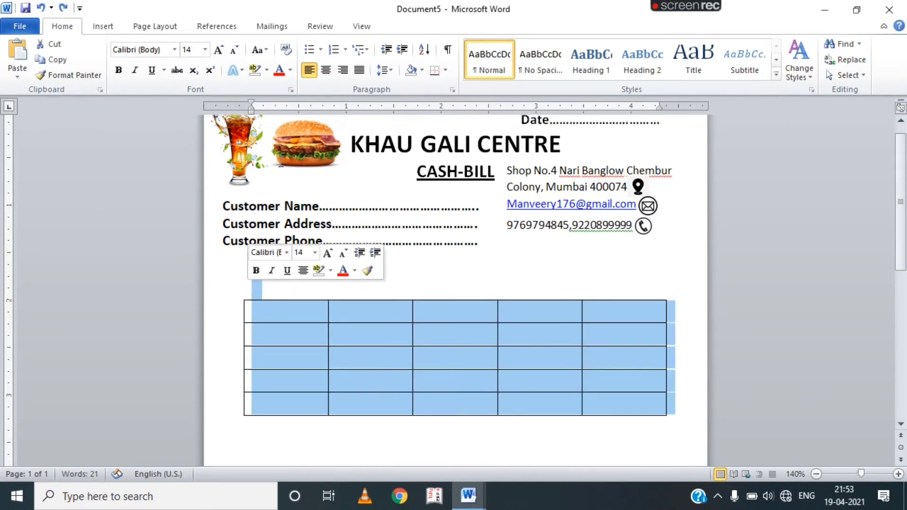
pyautogui.click(386, 69)
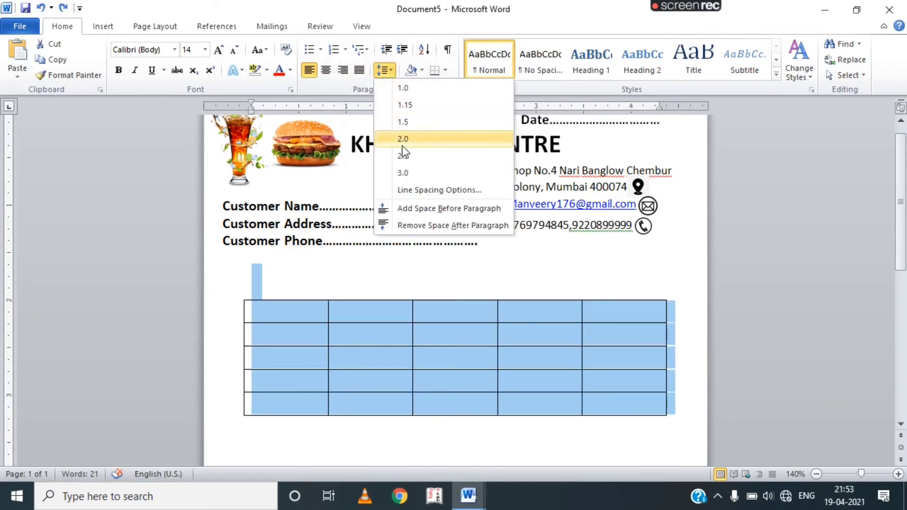
pyautogui.click(415, 229)
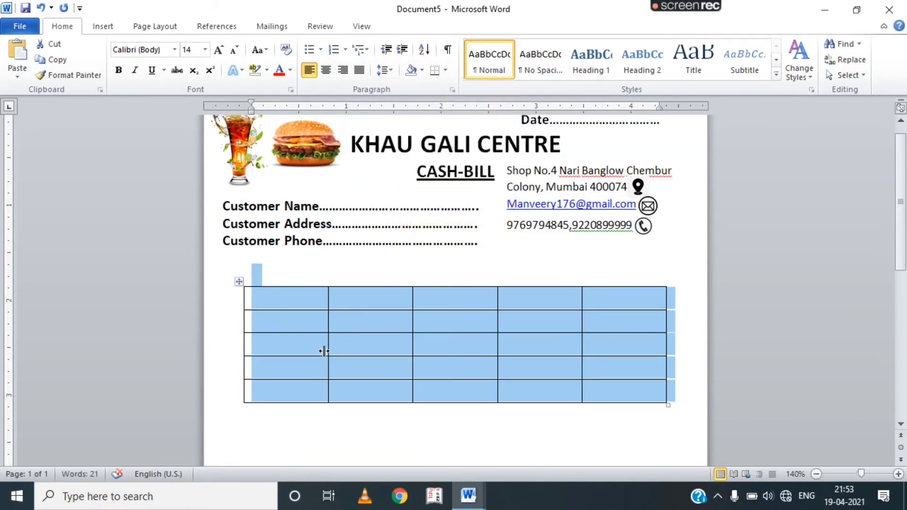
pyautogui.click(290, 422)
# Make the second row taller, widen the second and fourth columns, and narrow the last.
pyautogui.scroll(-1, 297, 392)
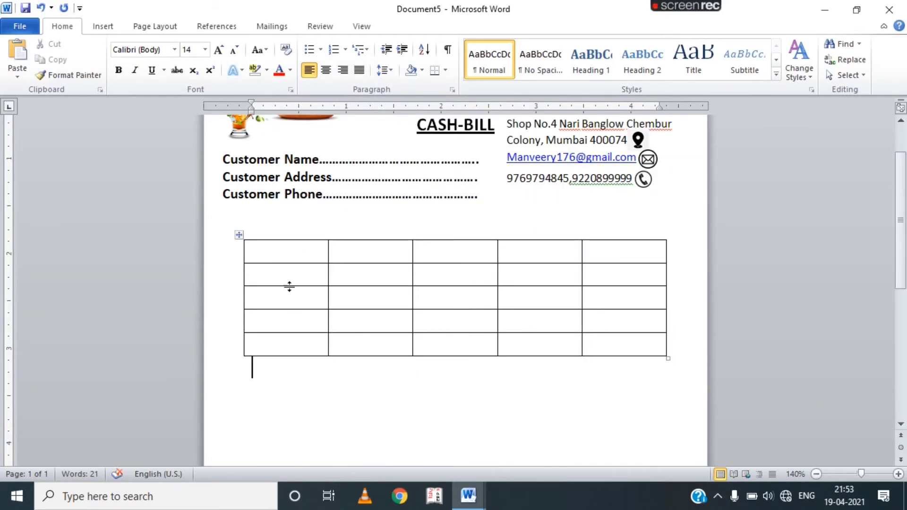
pyautogui.moveTo(304, 355); pyautogui.dragTo(303, 435)
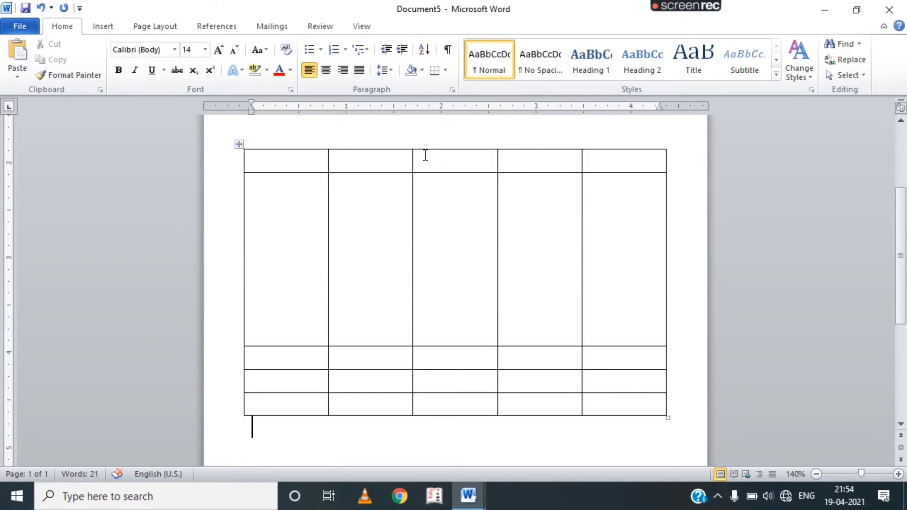
pyautogui.scroll(3, 389, 158)
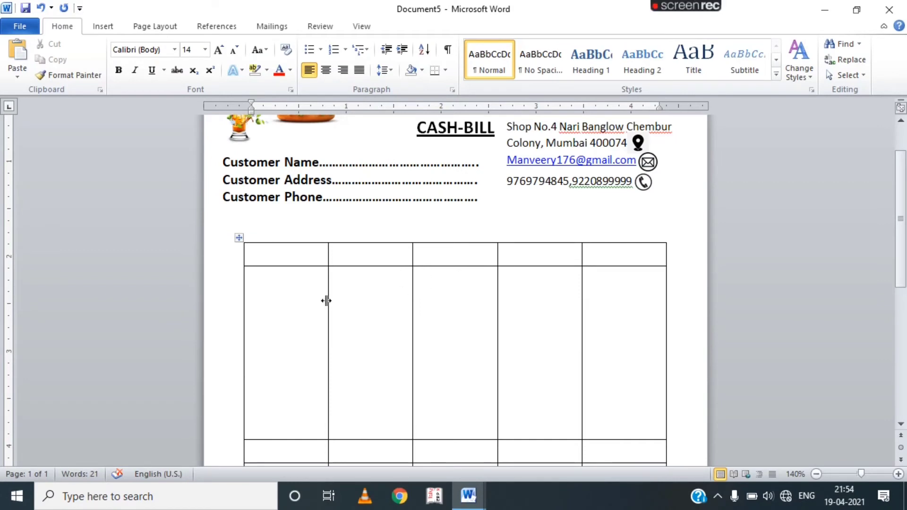
pyautogui.moveTo(326, 300); pyautogui.dragTo(287, 310)
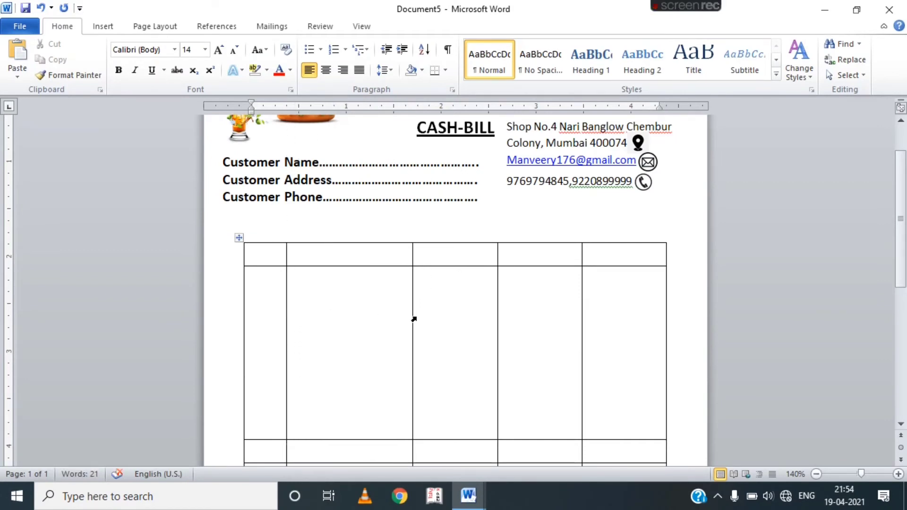
pyautogui.moveTo(412, 320); pyautogui.dragTo(447, 324)
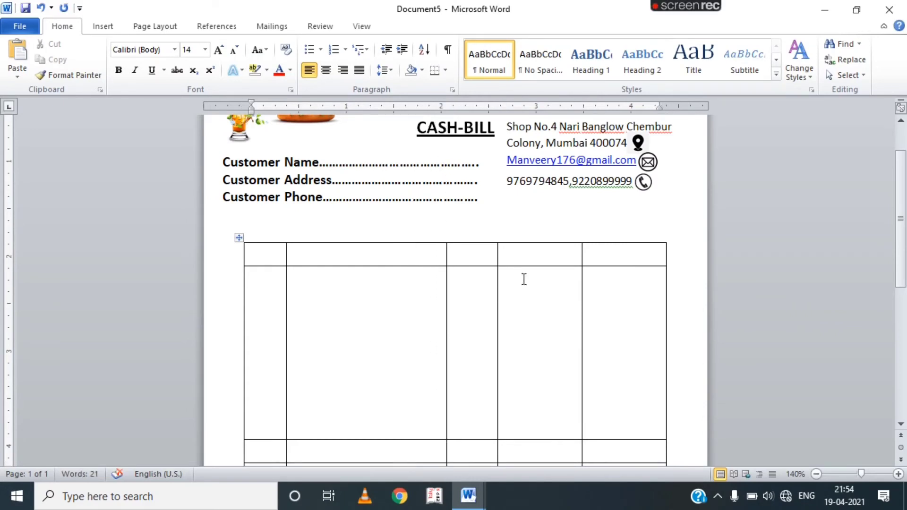
pyautogui.moveTo(580, 327); pyautogui.dragTo(608, 327)
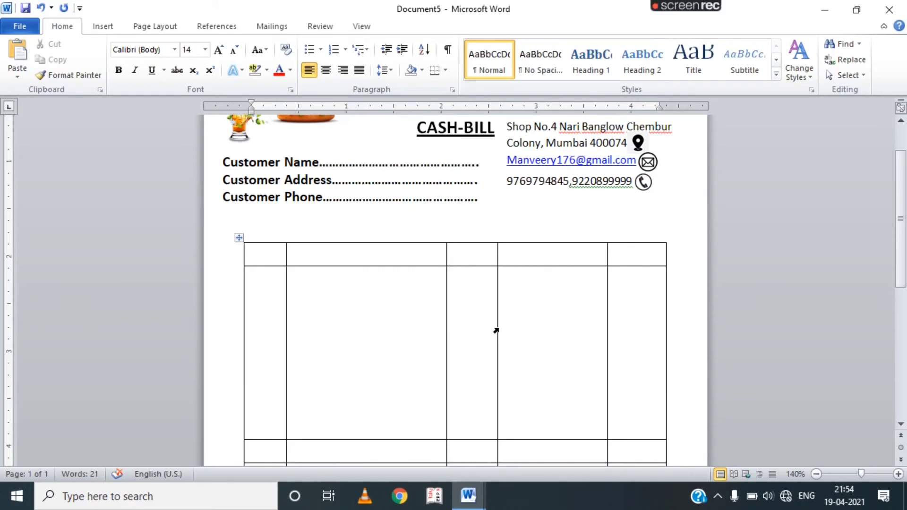
pyautogui.moveTo(496, 330); pyautogui.dragTo(530, 314)
pyautogui.moveTo(607, 314); pyautogui.dragTo(595, 331)
# Type the header labels S.N., Name of Item, Qty, Rate and Amount.
pyautogui.click(265, 255)
pyautogui.write('S.N.')
pyautogui.press('Tab')
pyautogui.write('Name o')
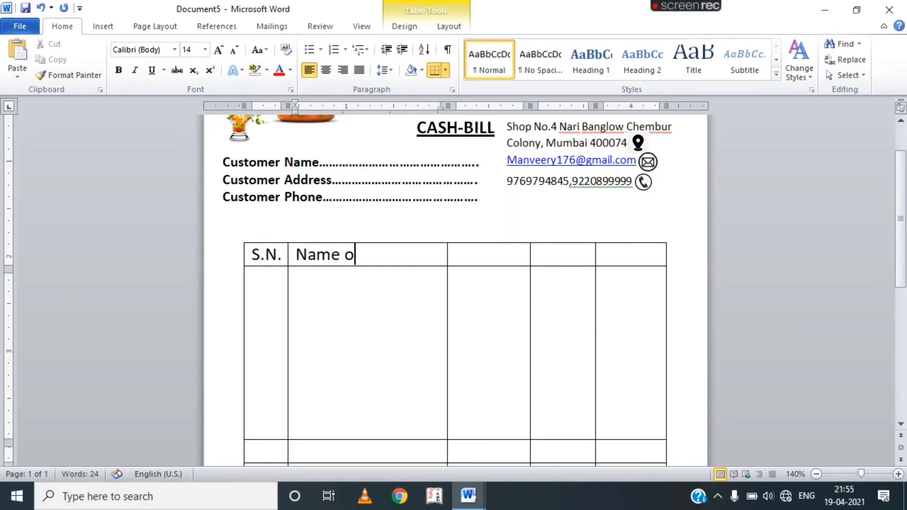
pyautogui.write('f Item')
pyautogui.click(469, 255)
pyautogui.write('Qty')
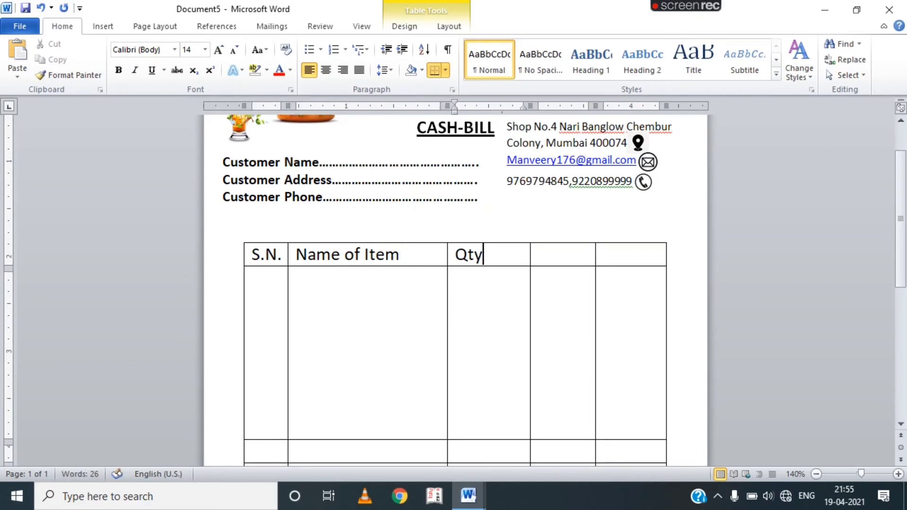
pyautogui.press('Tab')
pyautogui.write('Rate')
pyautogui.press('Tab')
pyautogui.write('Amount')
# Make the header labels bold at size 11 and centre Name of Item.
pyautogui.moveTo(660, 255); pyautogui.dragTo(253, 255)
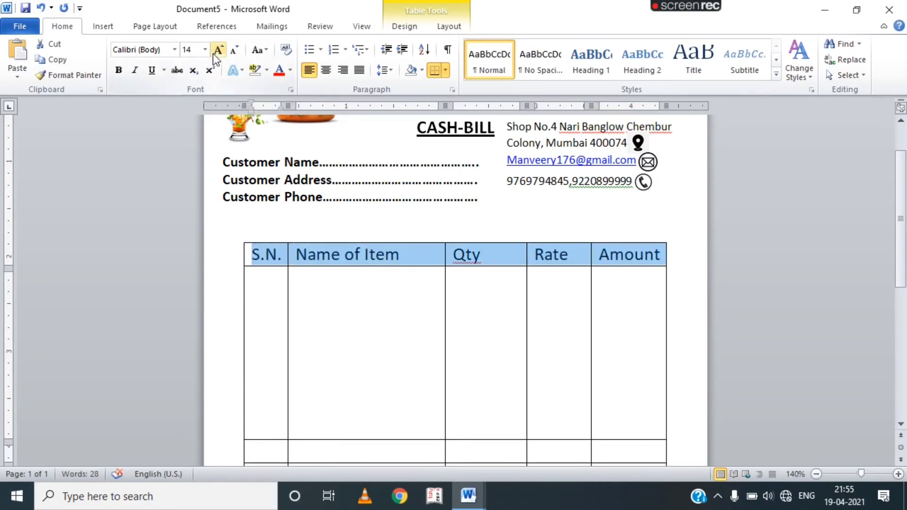
pyautogui.click(236, 53)
pyautogui.click(236, 53)
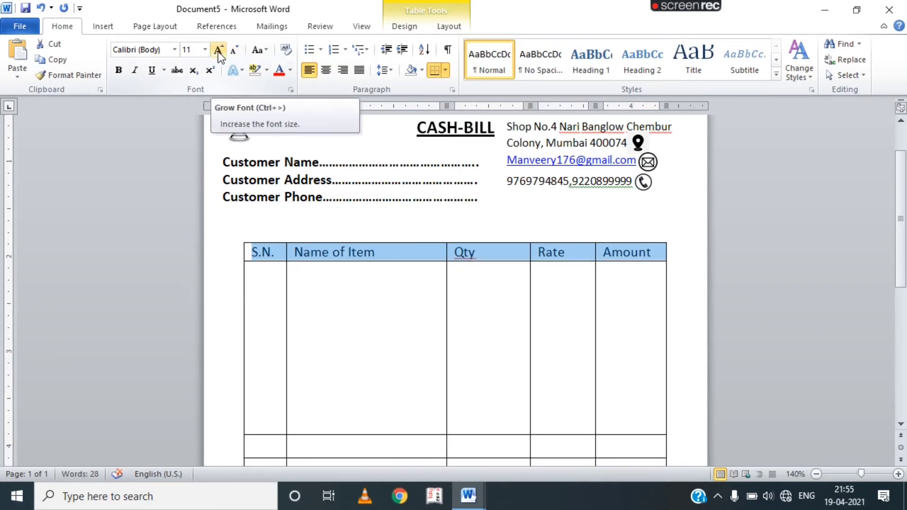
pyautogui.click(120, 71)
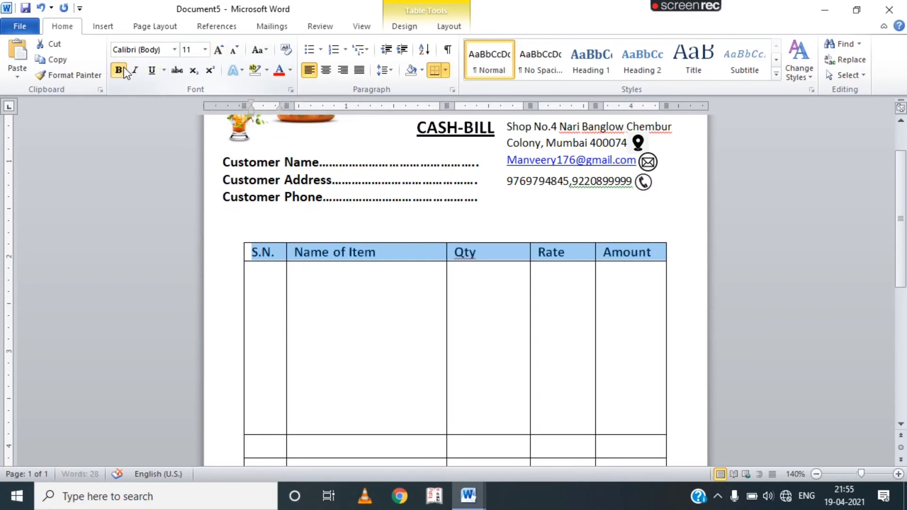
pyautogui.click(281, 318)
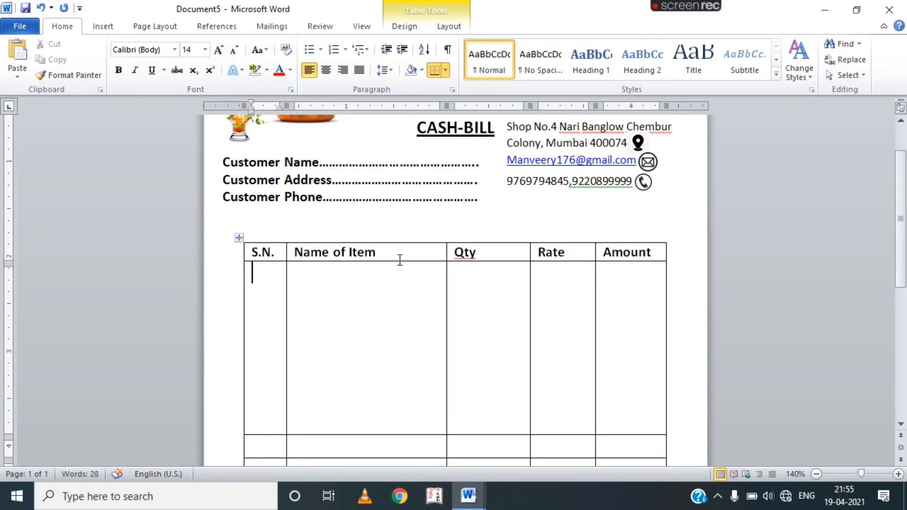
pyautogui.moveTo(392, 258); pyautogui.dragTo(295, 258)
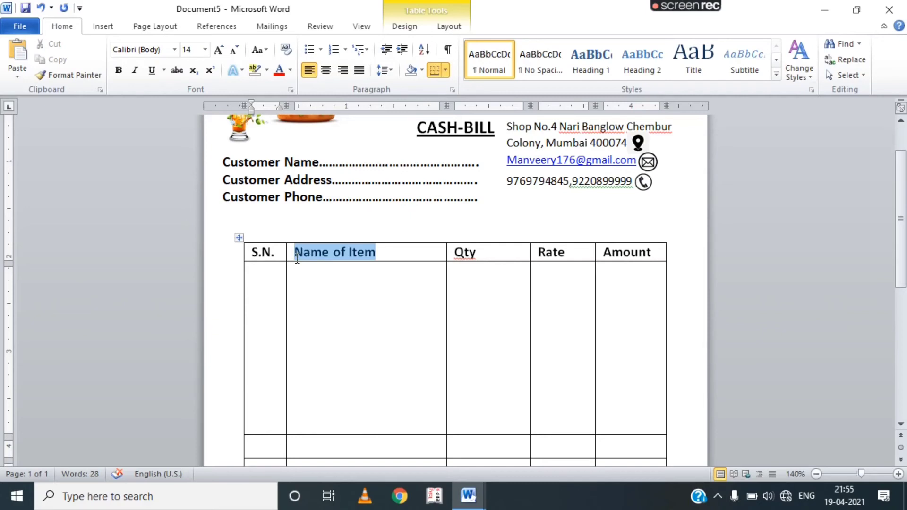
pyautogui.click(326, 70)
pyautogui.click(343, 338)
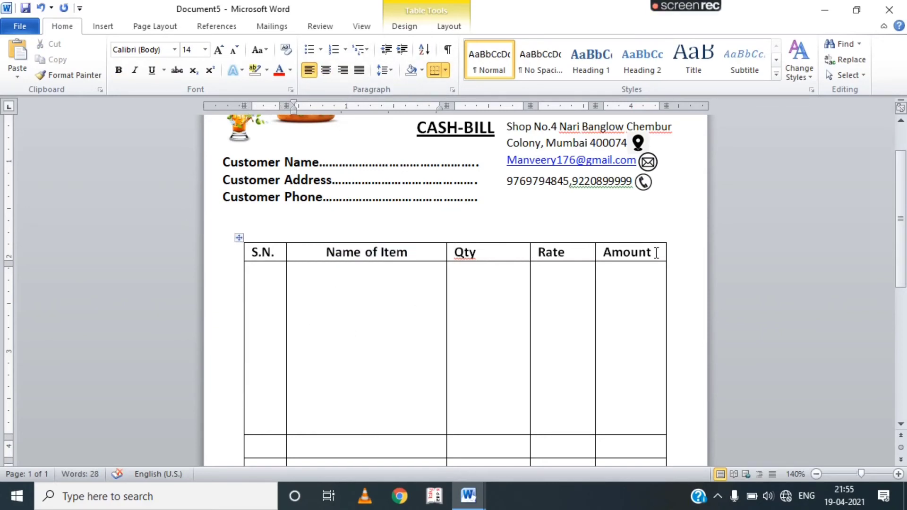
pyautogui.moveTo(656, 252); pyautogui.dragTo(213, 259)
# Centre all the header labels in the table's first row.
pyautogui.click(326, 70)
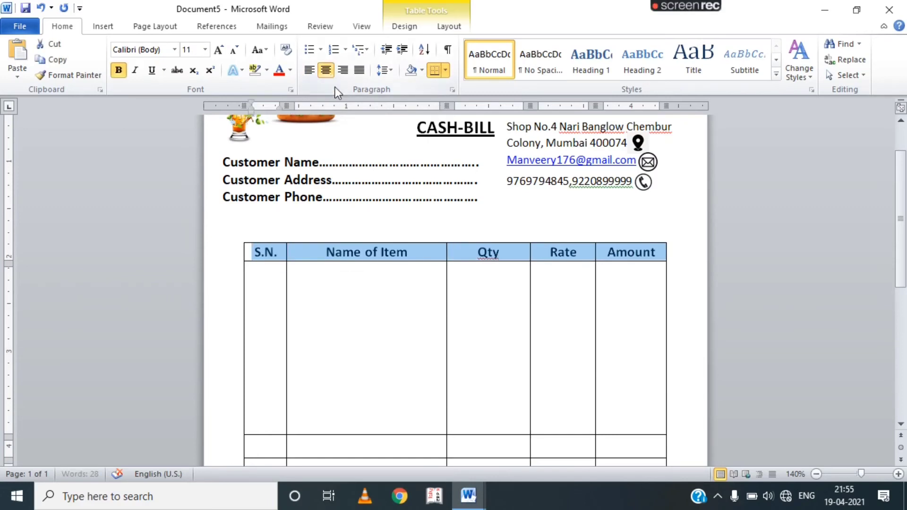
pyautogui.click(380, 394)
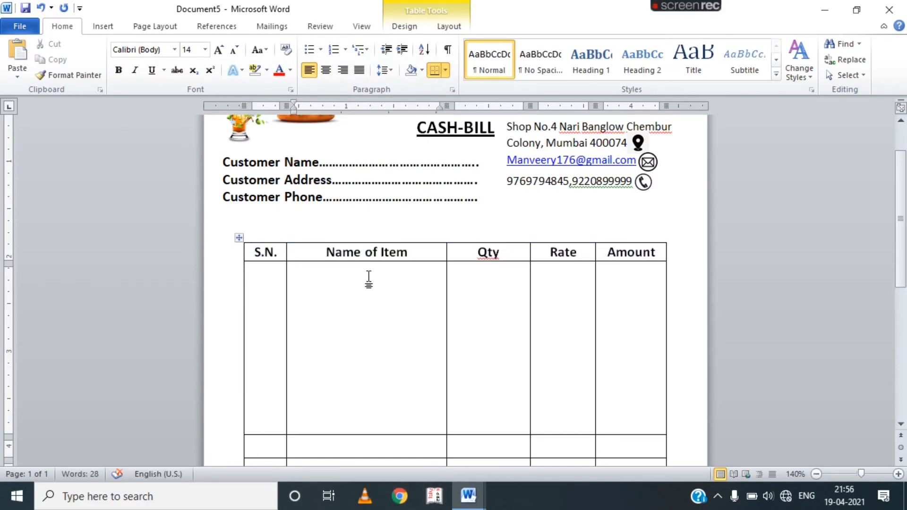
pyautogui.scroll(-5, 347, 377)
# Merge the first three columns of the bottom three rows into one cell.
pyautogui.moveTo(348, 386); pyautogui.dragTo(376, 409)
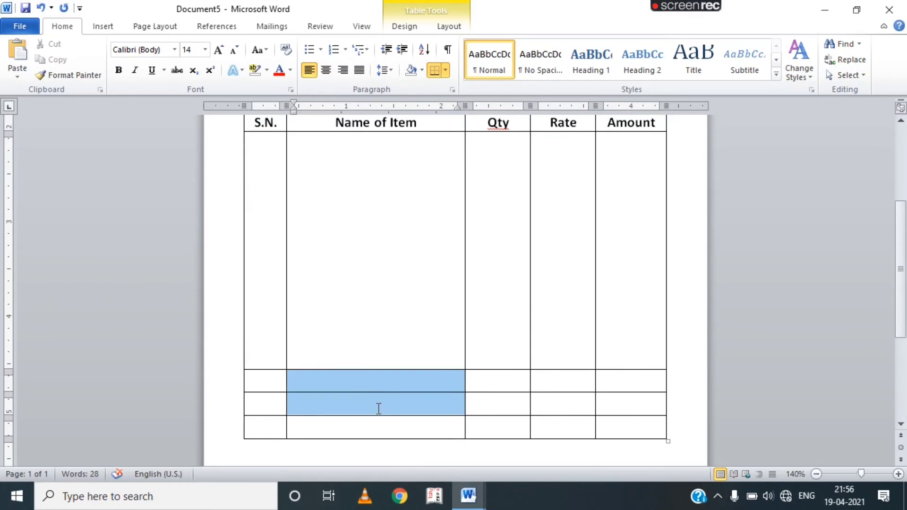
pyautogui.click(265, 378)
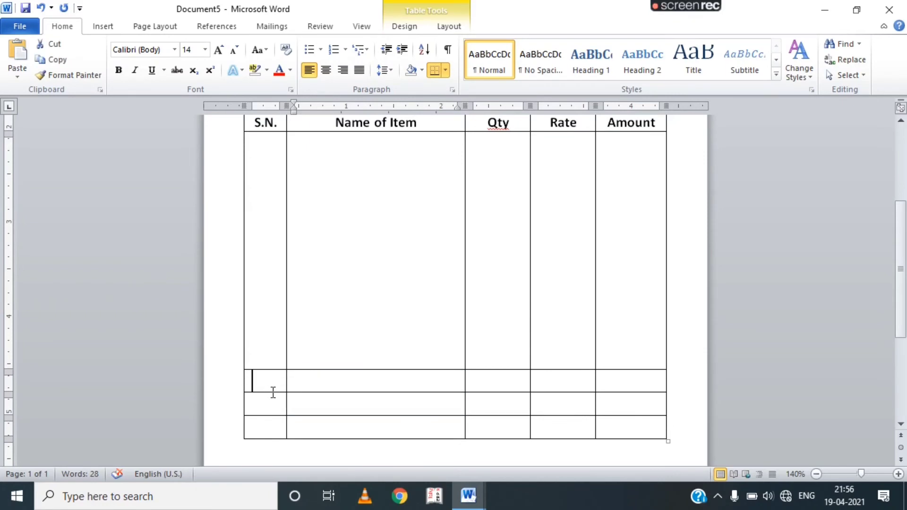
pyautogui.moveTo(273, 393); pyautogui.dragTo(492, 430)
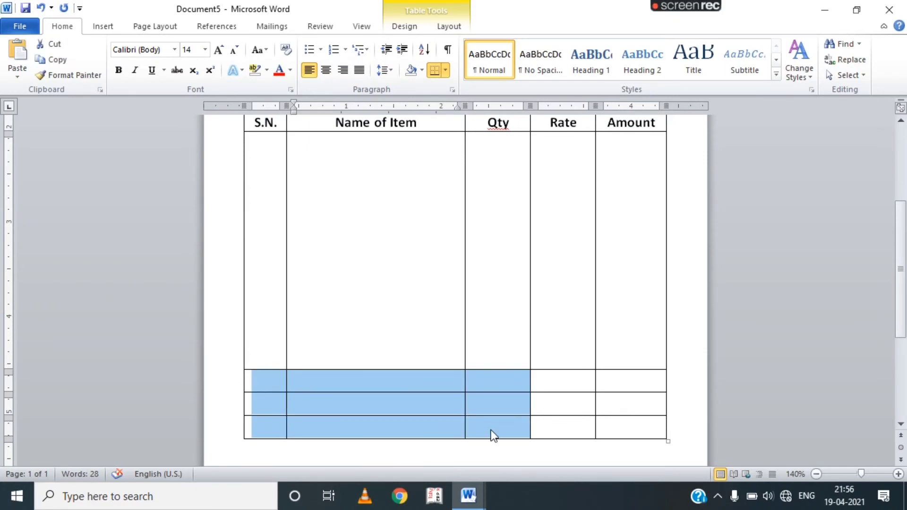
pyautogui.click(449, 29)
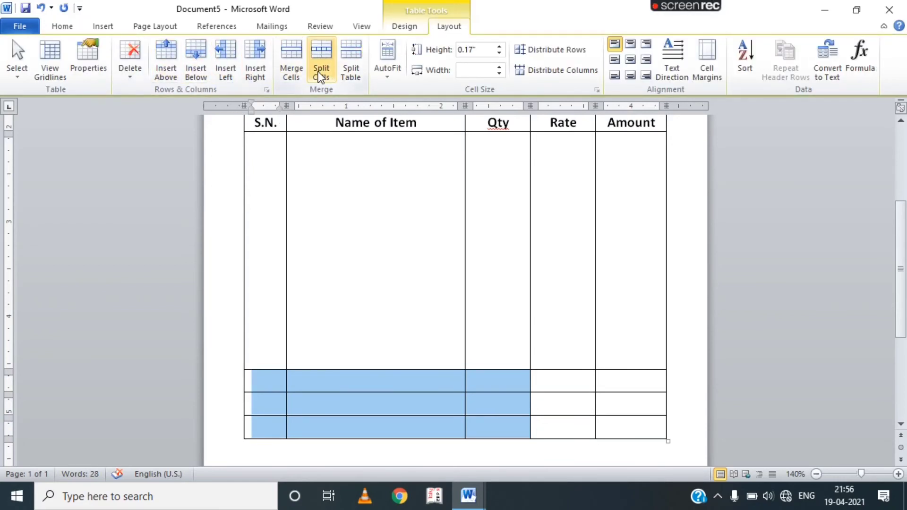
pyautogui.click(292, 72)
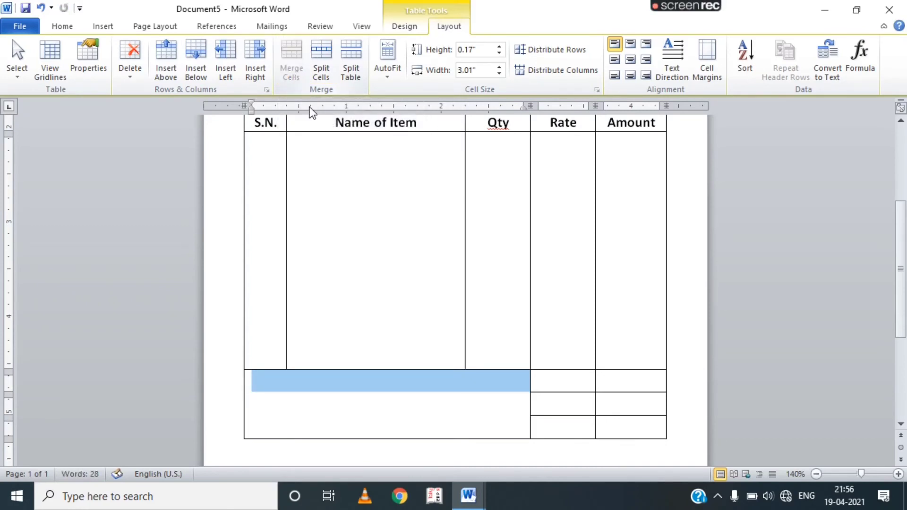
pyautogui.click(317, 420)
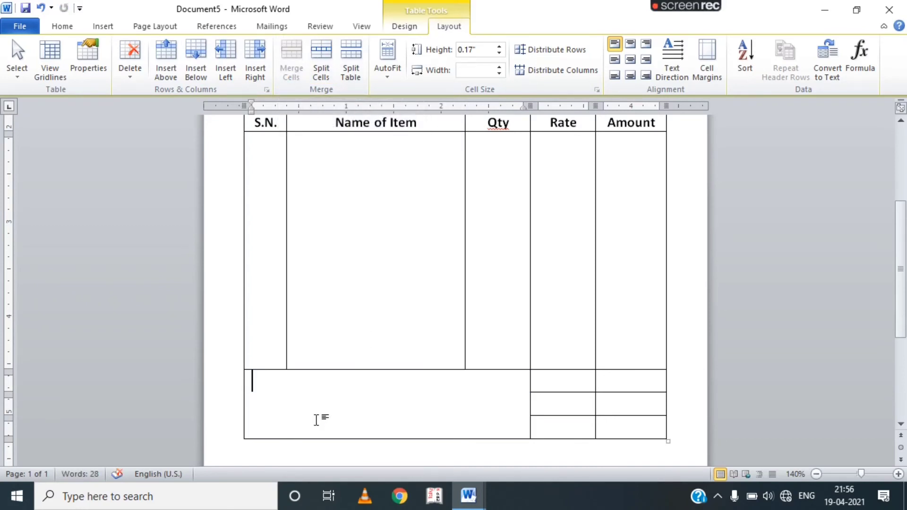
pyautogui.click(62, 26)
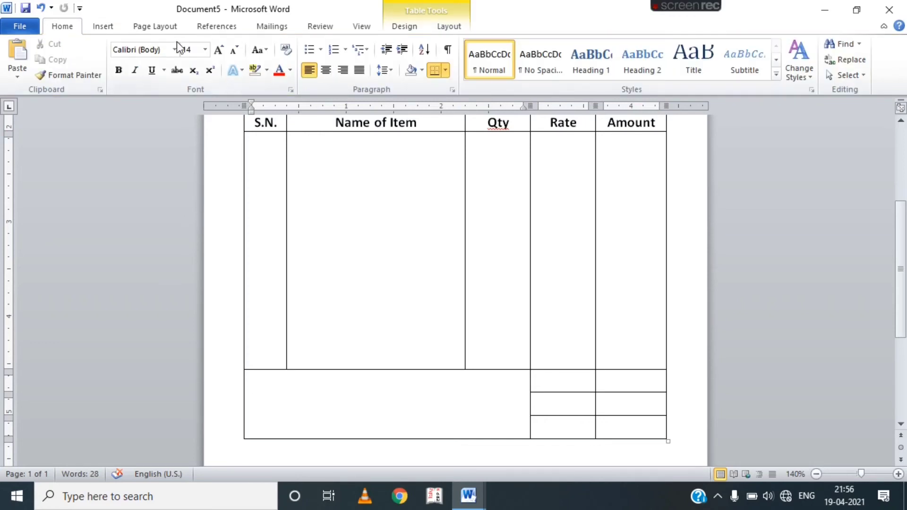
# Type bold 12 pt 'In Words' followed by two dotted lines in the merged cell.
pyautogui.click(214, 53)
pyautogui.click(215, 53)
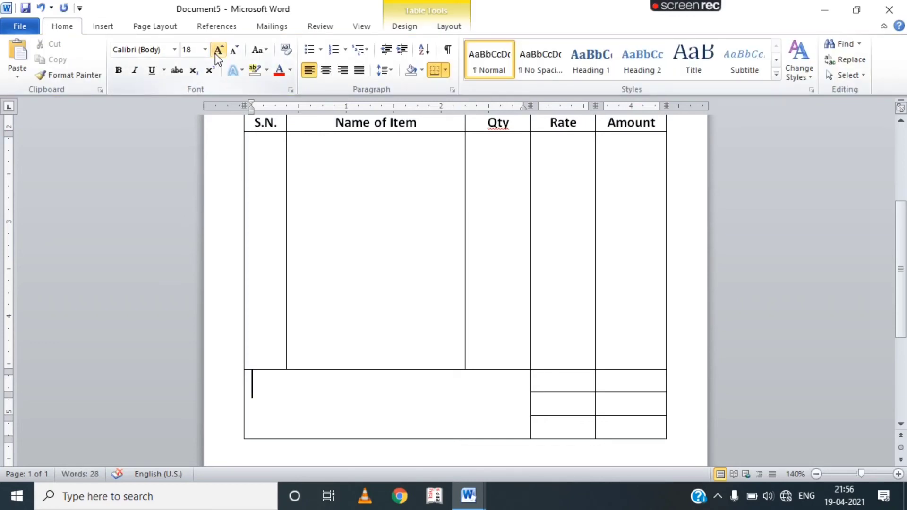
pyautogui.click(233, 53)
pyautogui.click(233, 52)
pyautogui.click(233, 53)
pyautogui.click(124, 69)
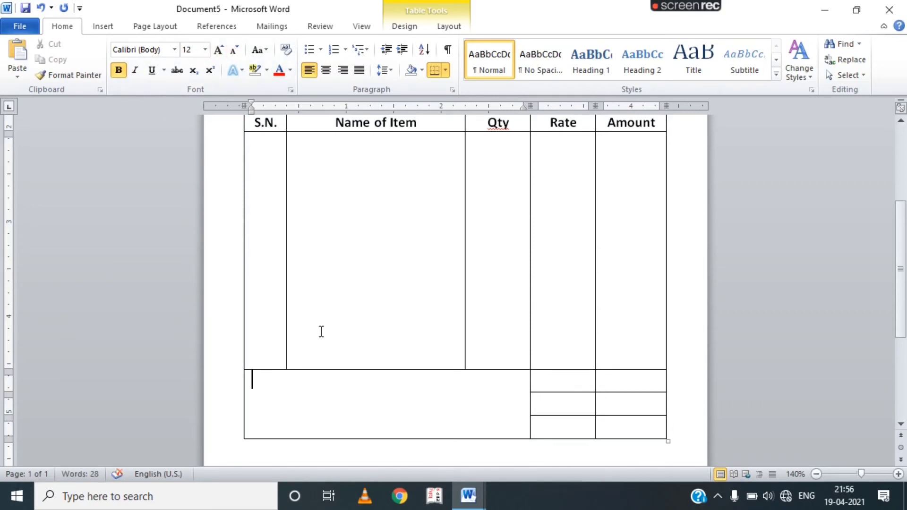
pyautogui.write('In Words......................................................................')
pyautogui.press('Return')
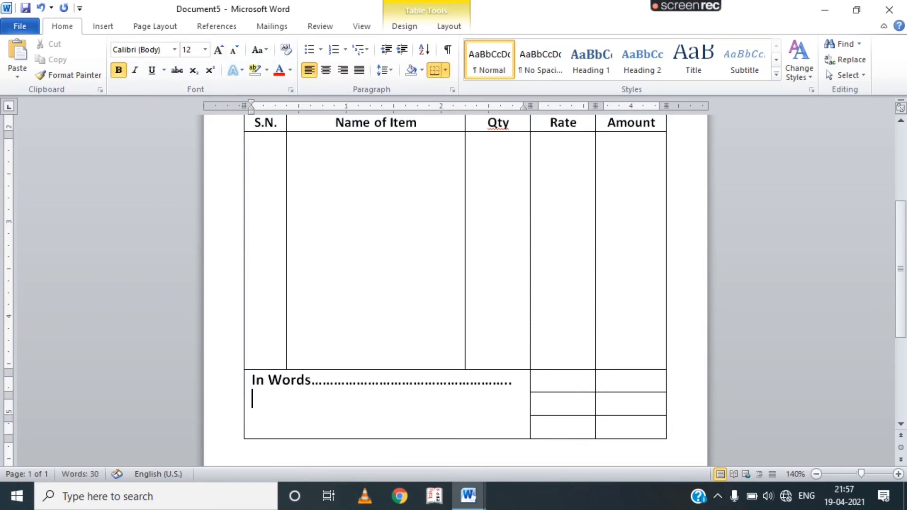
pyautogui.write('..........................................................................................')
# Label the Rate cells Total, Vat and G.Total and shrink them to size 11.
pyautogui.press('Tab')
pyautogui.write('total')
pyautogui.click(567, 405)
pyautogui.write('Vat')
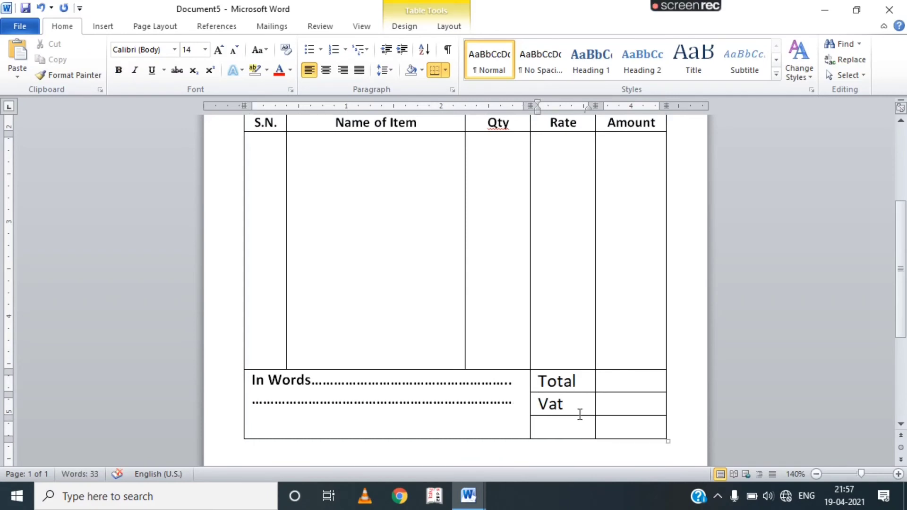
pyautogui.click(587, 431)
pyautogui.write('G.Total')
pyautogui.moveTo(588, 429); pyautogui.dragTo(533, 383)
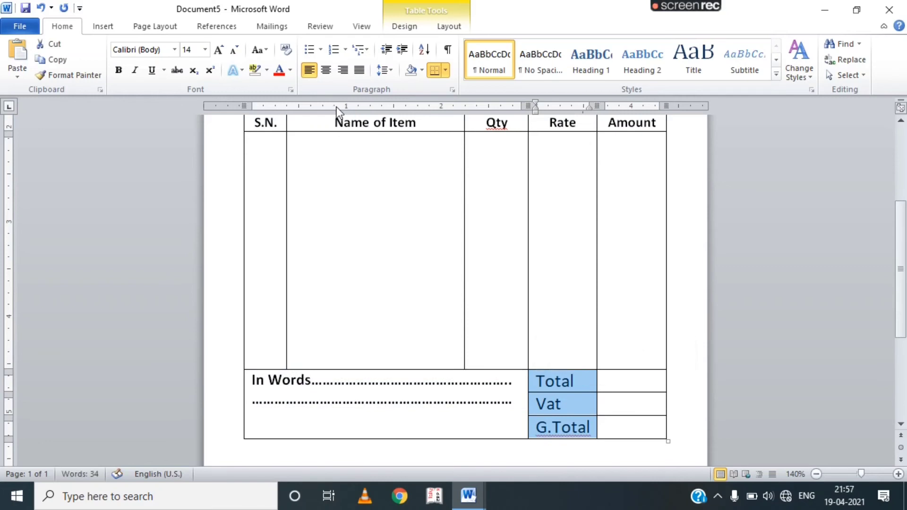
pyautogui.click(240, 51)
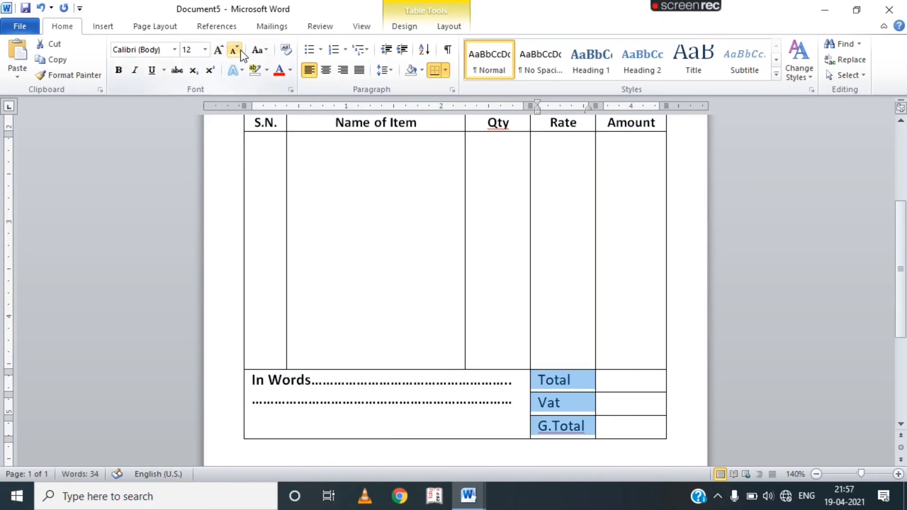
pyautogui.click(240, 50)
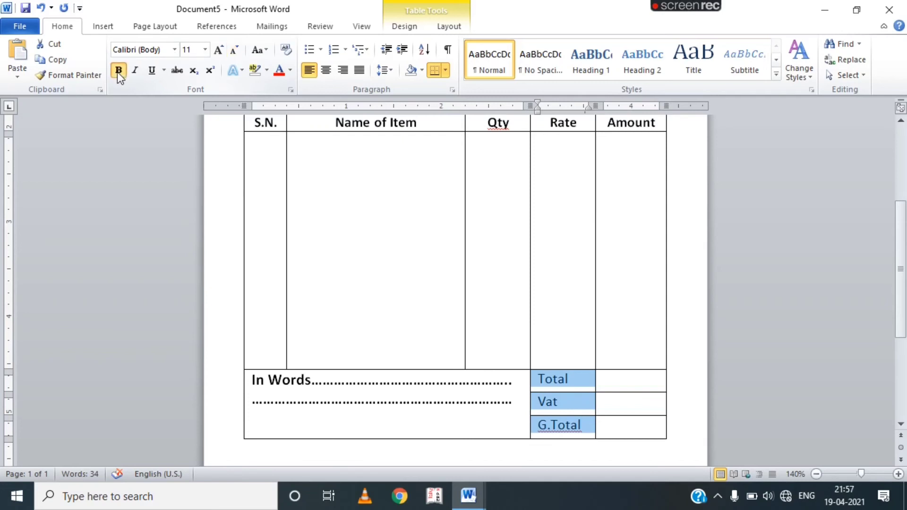
pyautogui.click(617, 294)
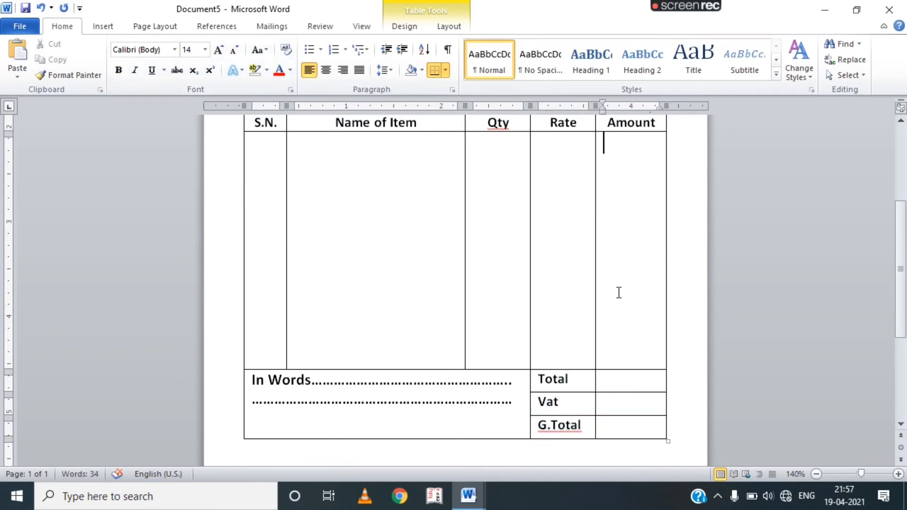
# Draw a 0.63 by 1.99-inch text box on the left below the Total, Vat and G.Total rows.
pyautogui.scroll(2, 628, 396)
pyautogui.scroll(2, 628, 396)
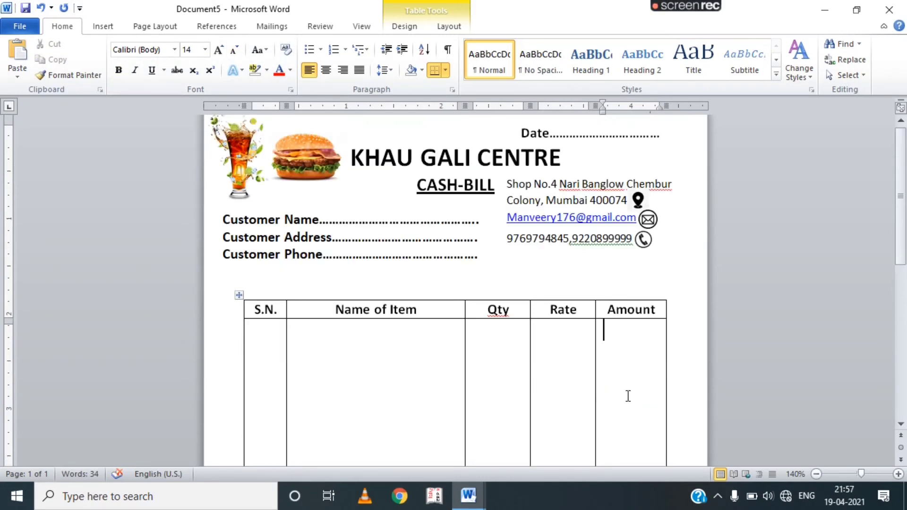
pyautogui.scroll(-1, 628, 395)
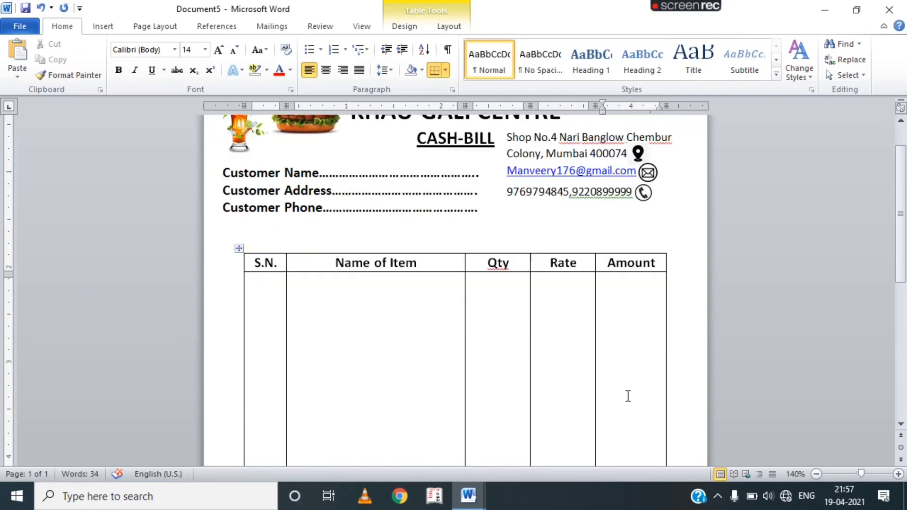
pyautogui.scroll(-3, 627, 395)
pyautogui.scroll(4, 628, 395)
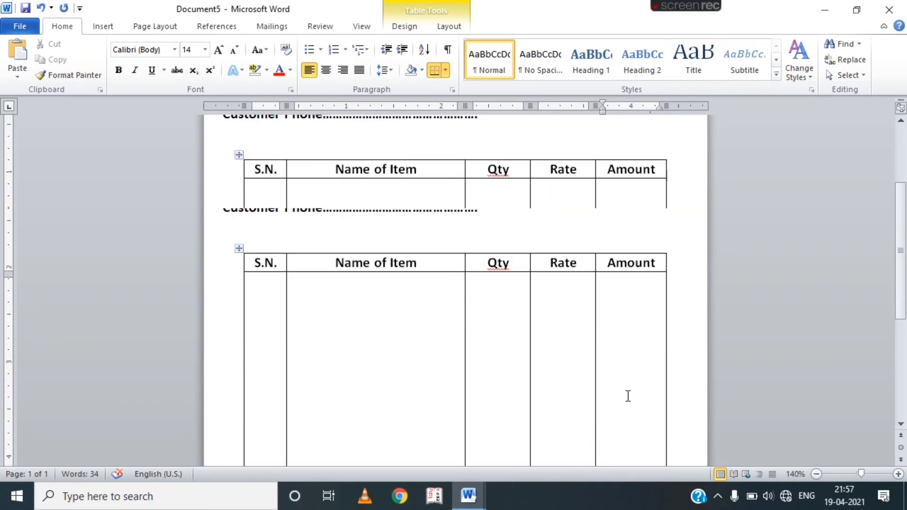
pyautogui.scroll(-6, 628, 396)
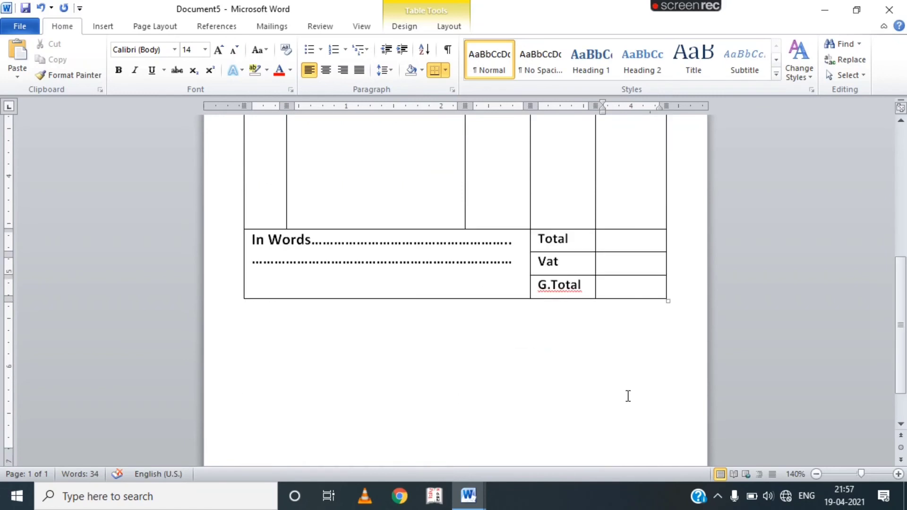
pyautogui.click(98, 29)
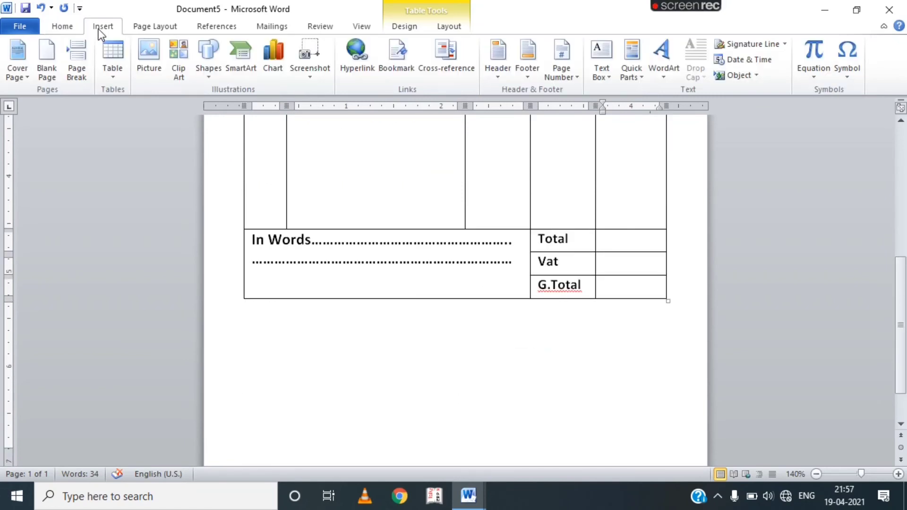
pyautogui.click(202, 64)
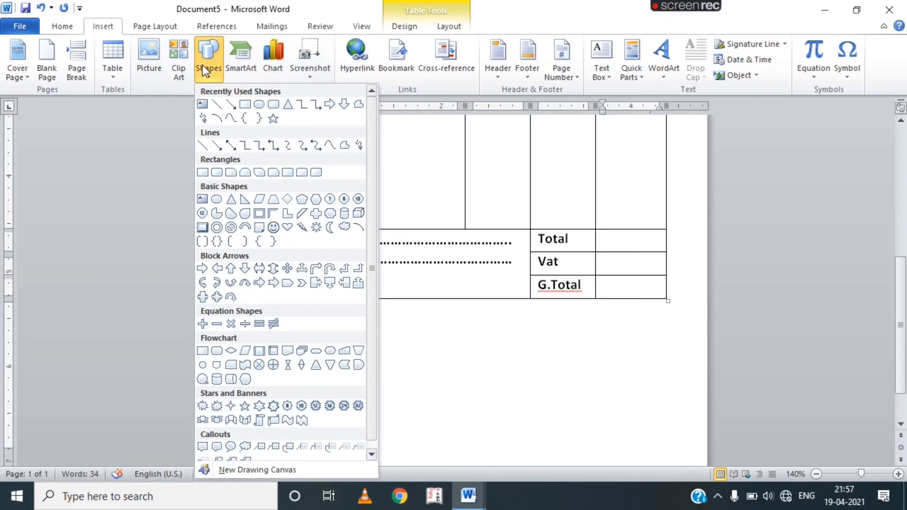
pyautogui.click(203, 106)
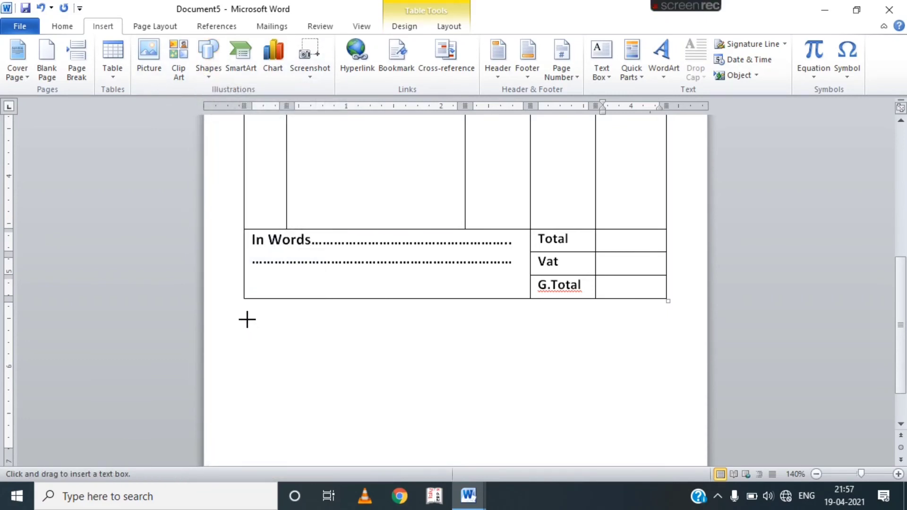
pyautogui.moveTo(247, 320)
pyautogui.mouseDown()
pyautogui.moveTo(443, 385)
pyautogui.moveTo(463, 376)
pyautogui.moveTo(439, 365)
pyautogui.moveTo(425, 372)
pyautogui.moveTo(436, 378)
pyautogui.mouseUp()
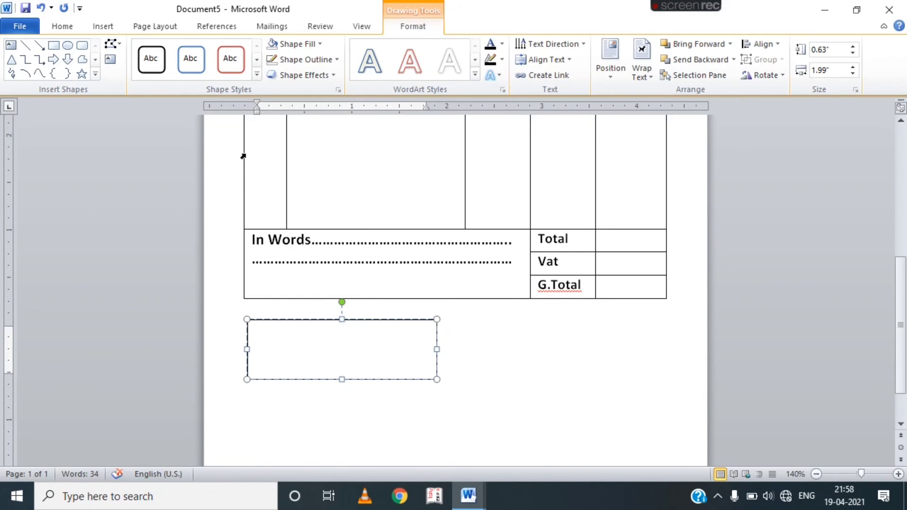
pyautogui.click(58, 33)
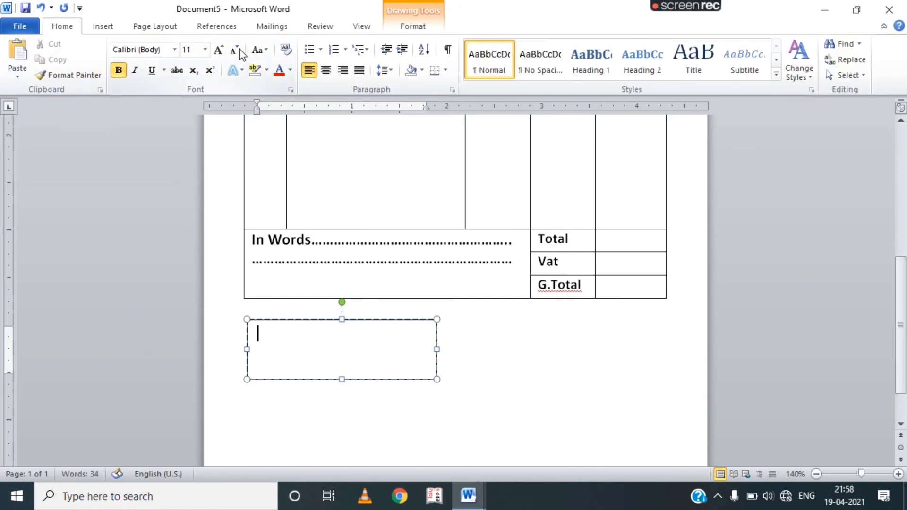
# Add a solid signature line with 12 pt 'Receiver Signature' beneath it in the text box.
pyautogui.click(219, 50)
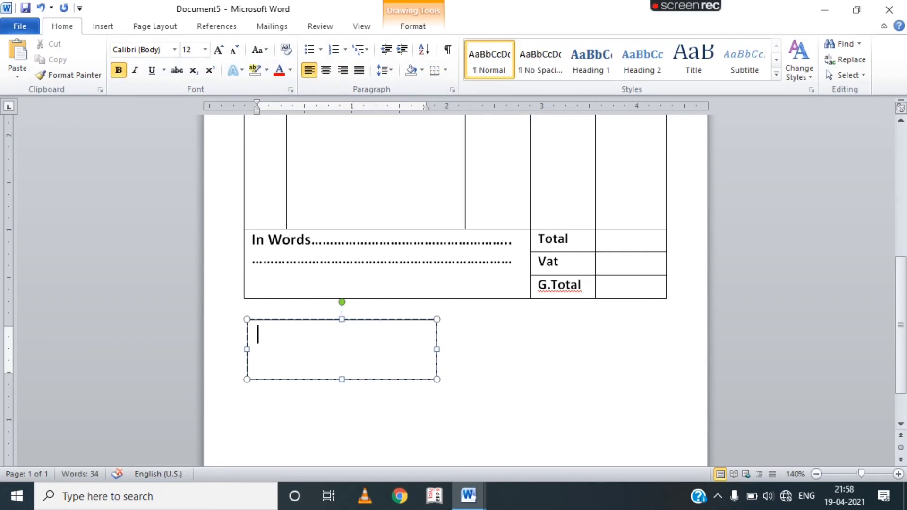
pyautogui.press('Return')
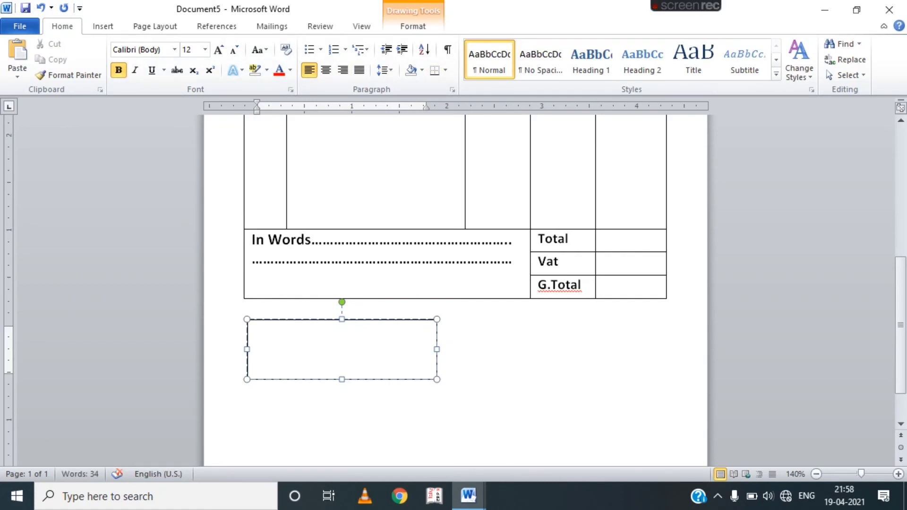
pyautogui.write('--------------')
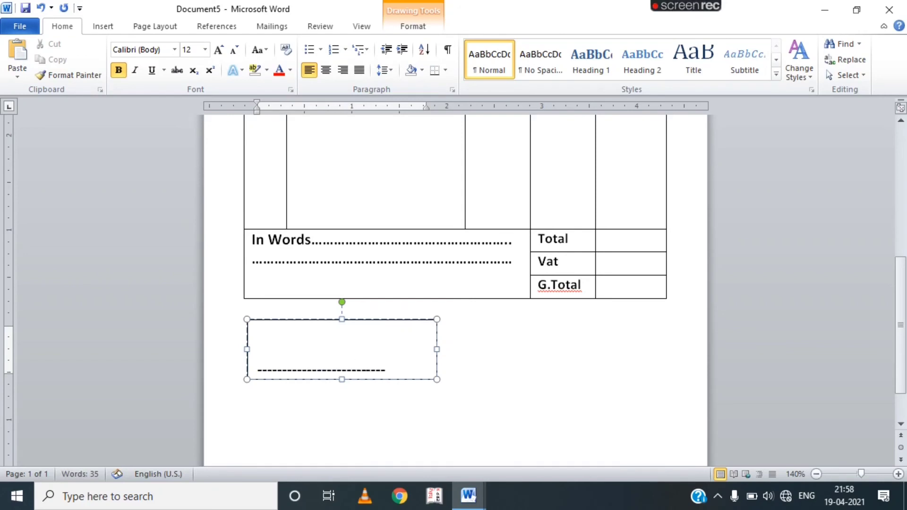
pyautogui.write('------------')
pyautogui.press('Return')
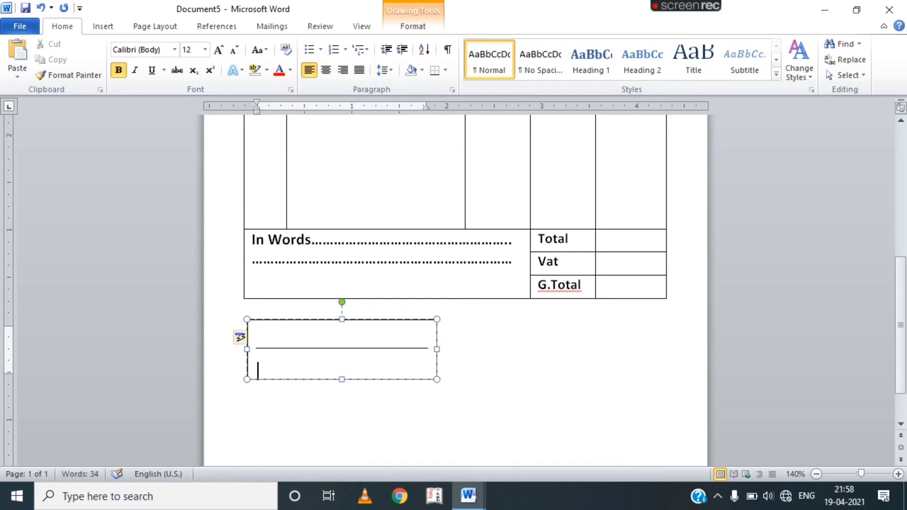
pyautogui.write('receiver Signature')
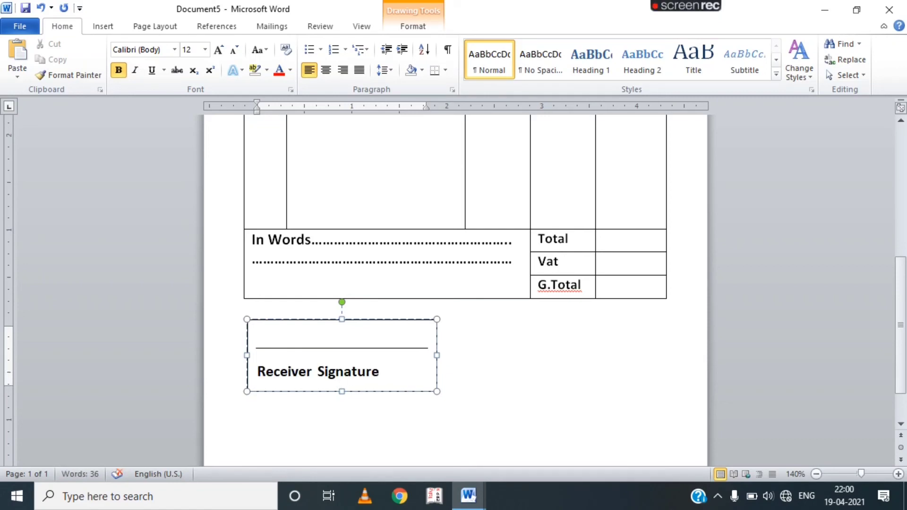
# Remove the space after the Receiver Signature text and centre it in its box.
pyautogui.moveTo(397, 371)
pyautogui.mouseDown()
pyautogui.moveTo(281, 373)
pyautogui.moveTo(250, 347)
pyautogui.mouseUp()
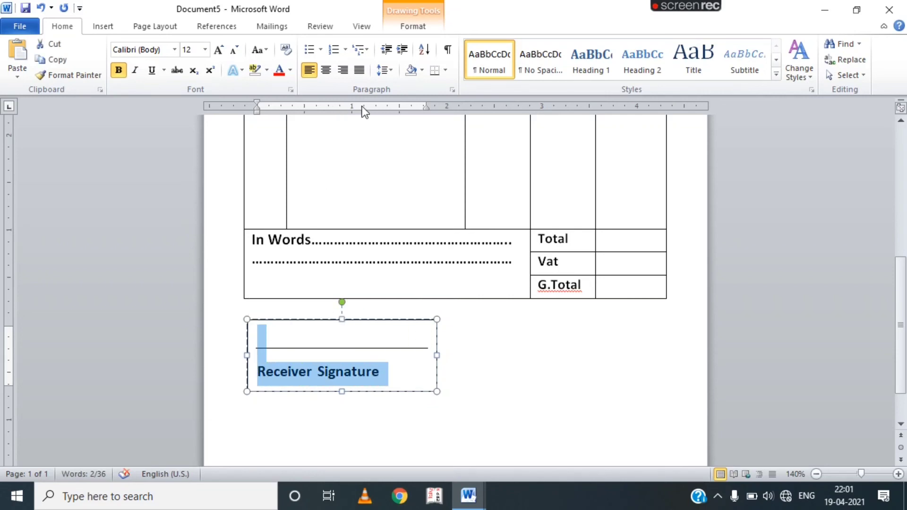
pyautogui.click(386, 71)
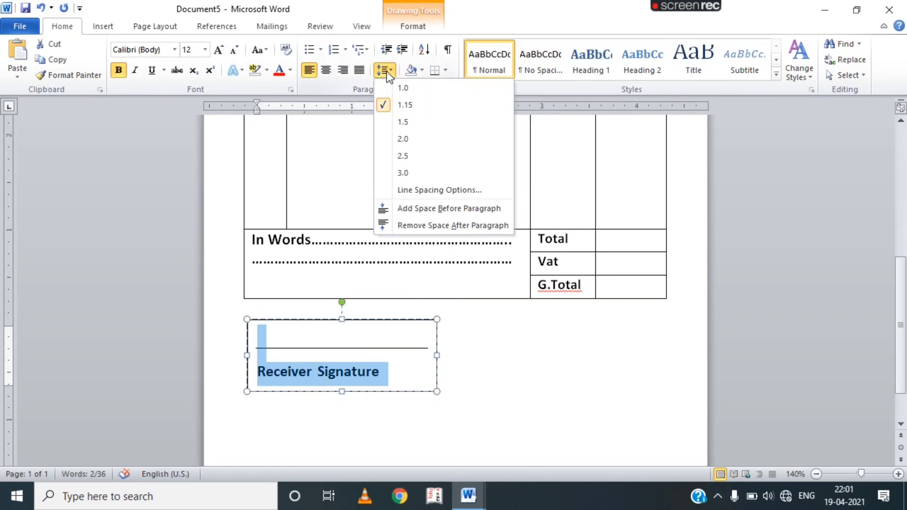
pyautogui.click(414, 226)
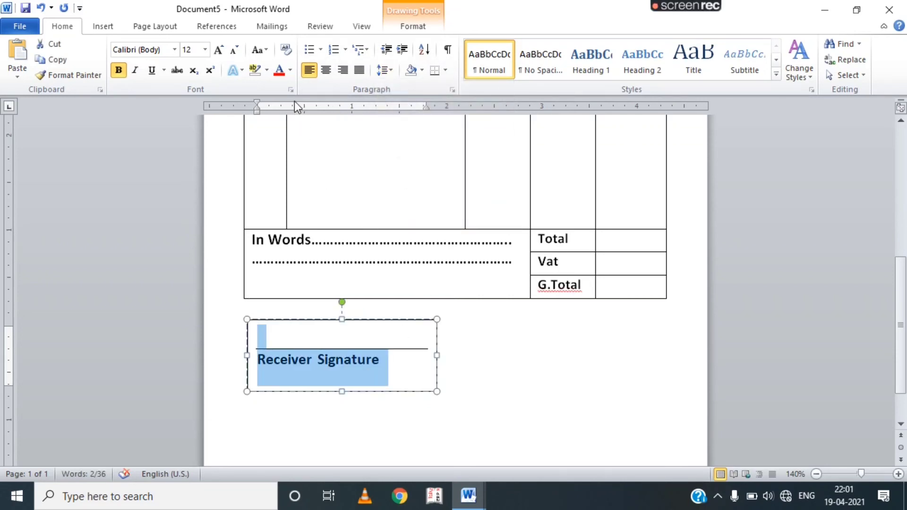
pyautogui.click(329, 73)
pyautogui.click(478, 379)
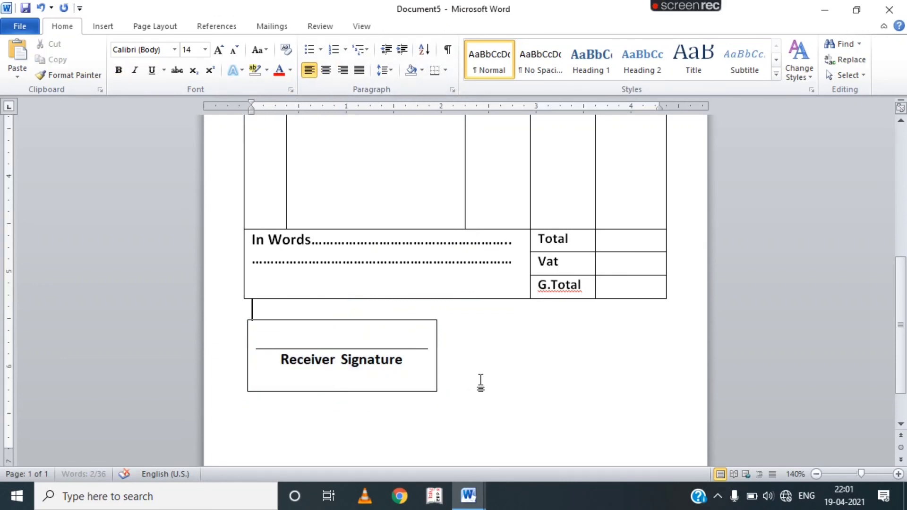
# Copy the signature box to the right of the original and retype Receiver as Giver.
pyautogui.click(279, 361)
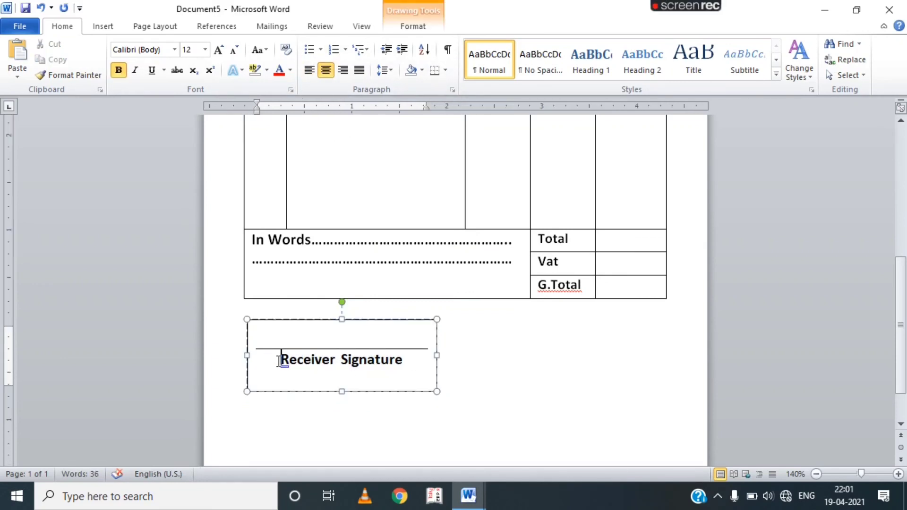
pyautogui.click(247, 365)
pyautogui.hotkey('ctrl', 'c')
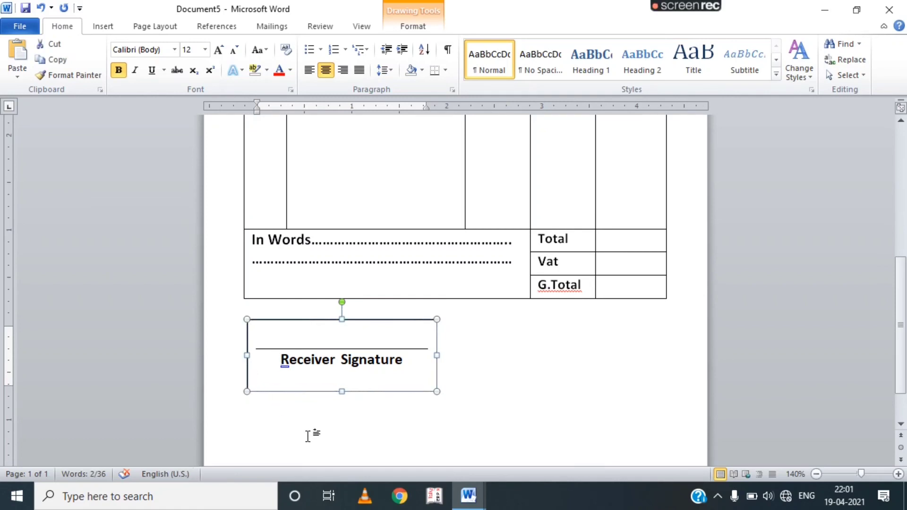
pyautogui.hotkey('ctrl', 'v')
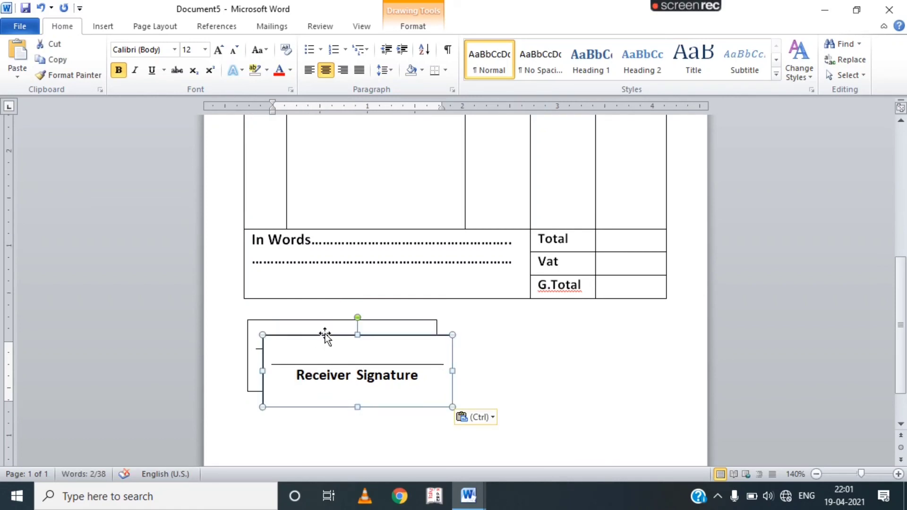
pyautogui.moveTo(333, 334); pyautogui.dragTo(538, 318)
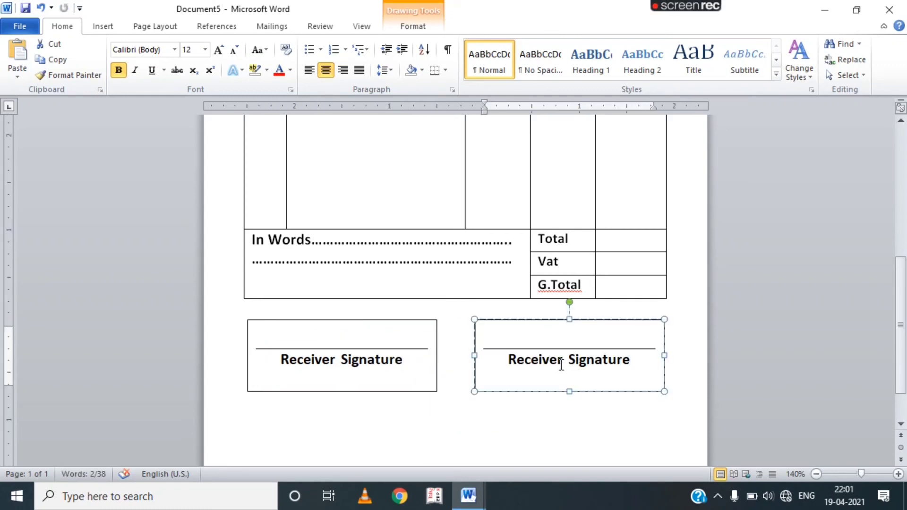
pyautogui.moveTo(561, 365); pyautogui.dragTo(509, 377)
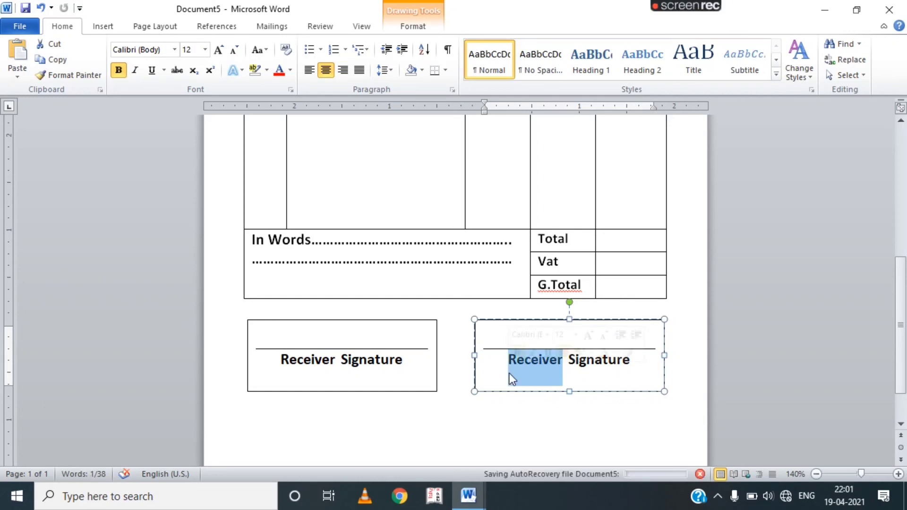
pyautogui.write('giver')
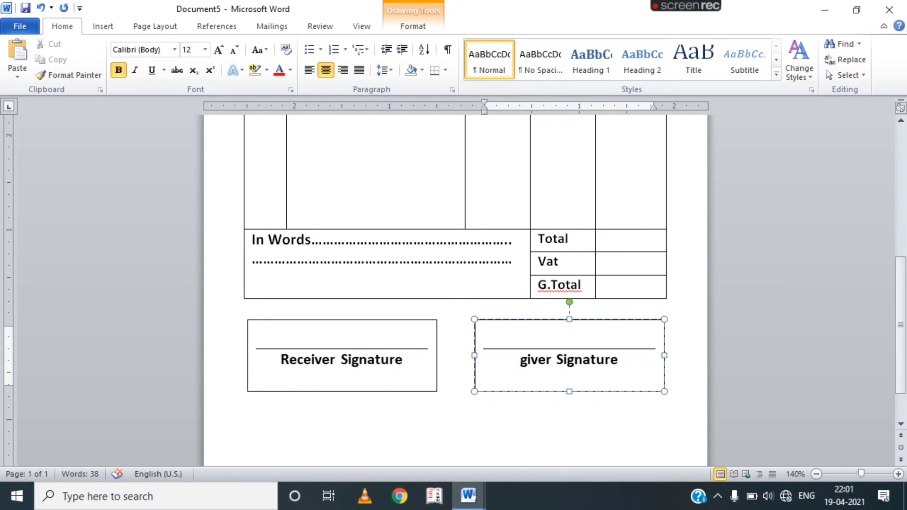